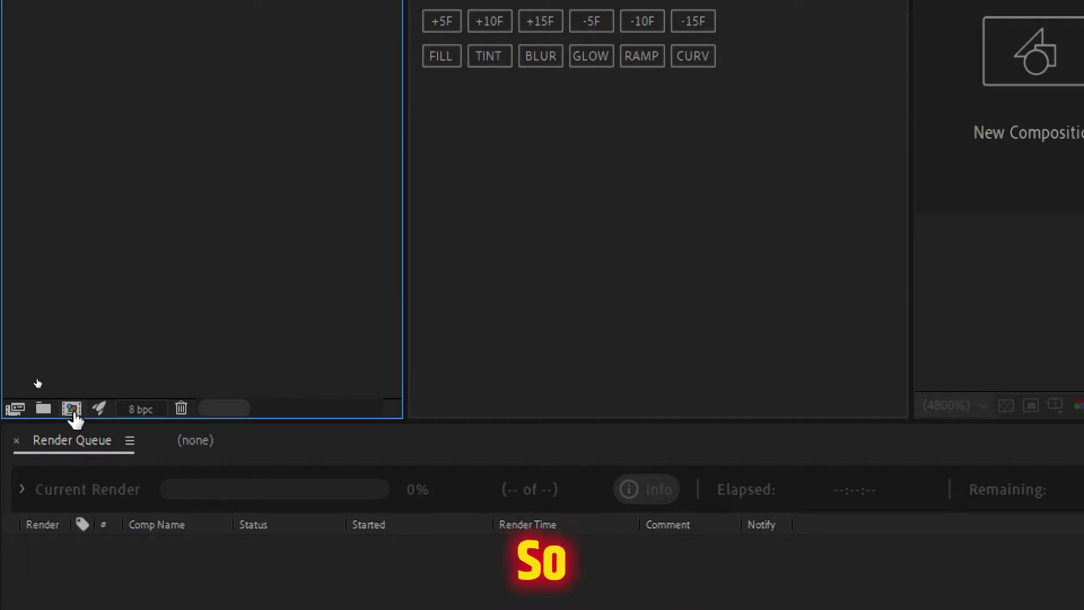
# Step: Create Comp 1 from the Social Media Portrait HD preset, 1080x1920 at 30 fps
pyautogui.click(72, 408)
pyautogui.click(707, 169)
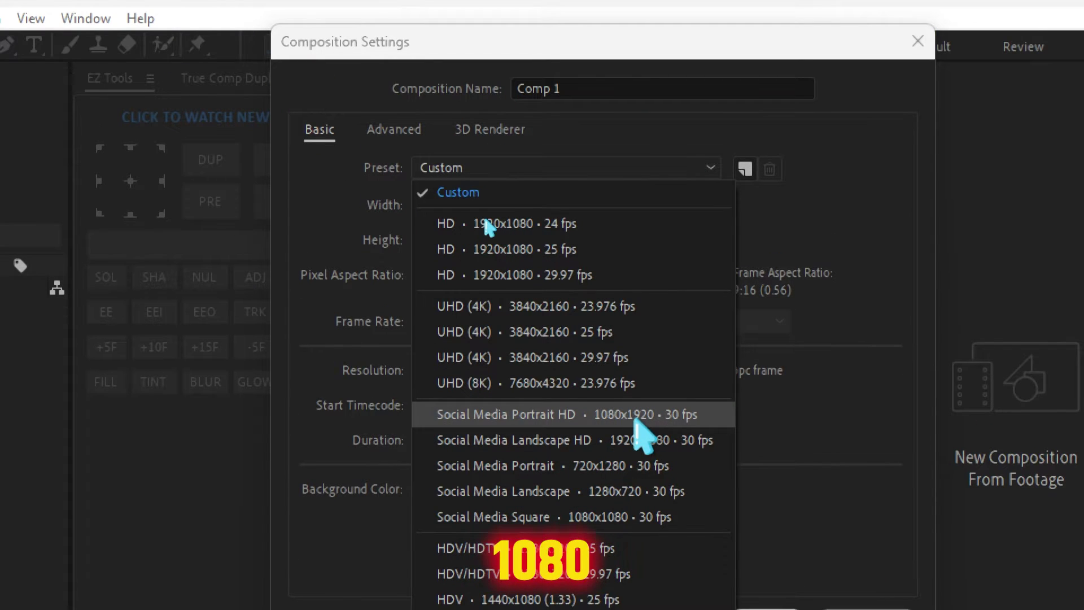
pyautogui.click(656, 418)
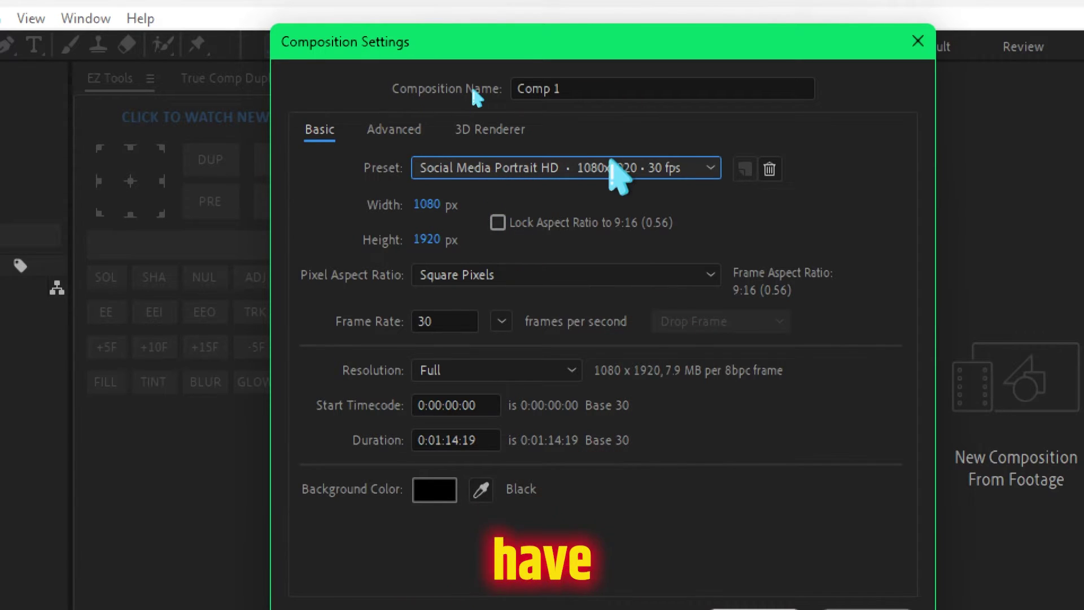
pyautogui.click(762, 559)
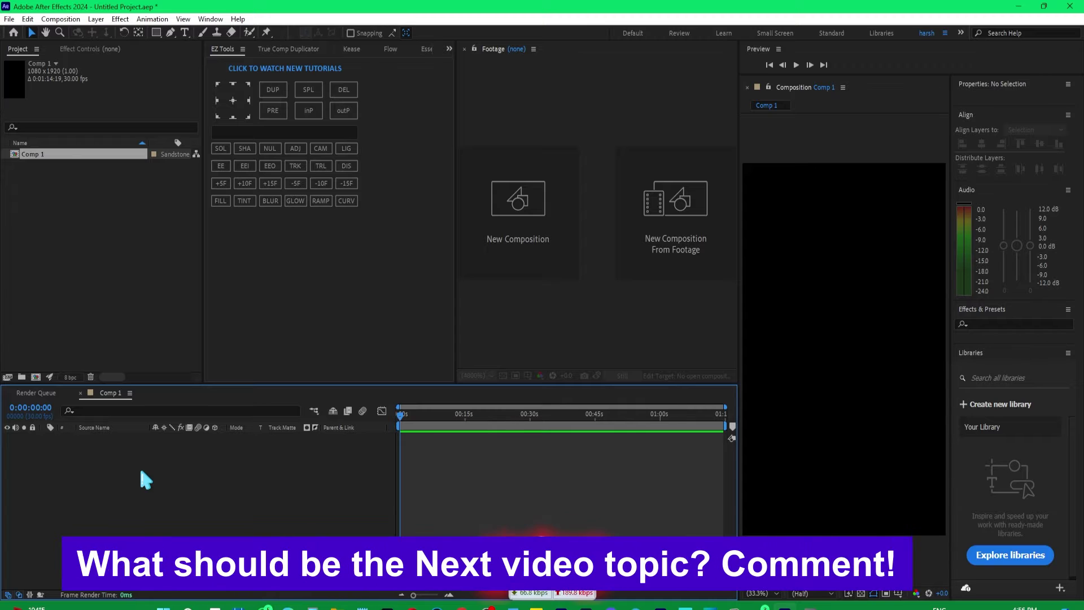
# Step: Add a Black solid layer to Comp 1 with the EZ Tools SOL button
pyautogui.rightClick(188, 464)
pyautogui.moveTo(260, 319)
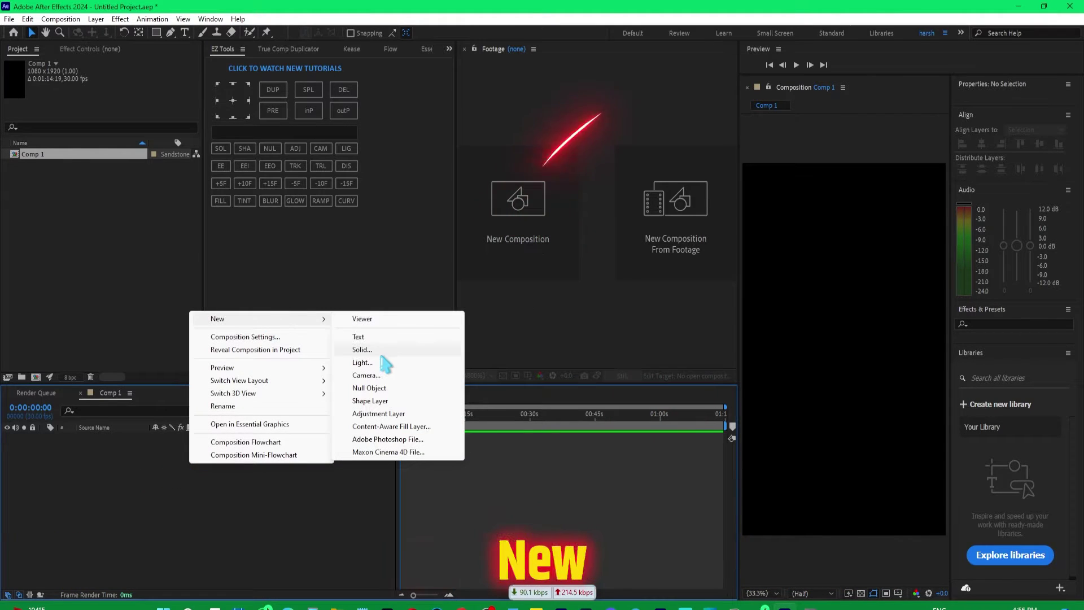
pyautogui.click(247, 86)
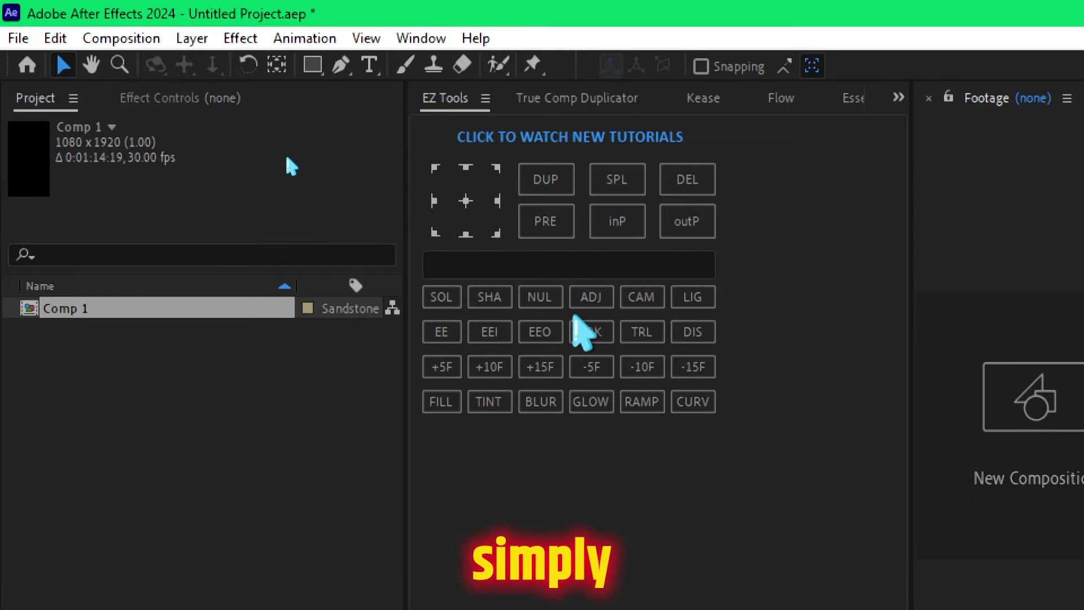
pyautogui.click(446, 298)
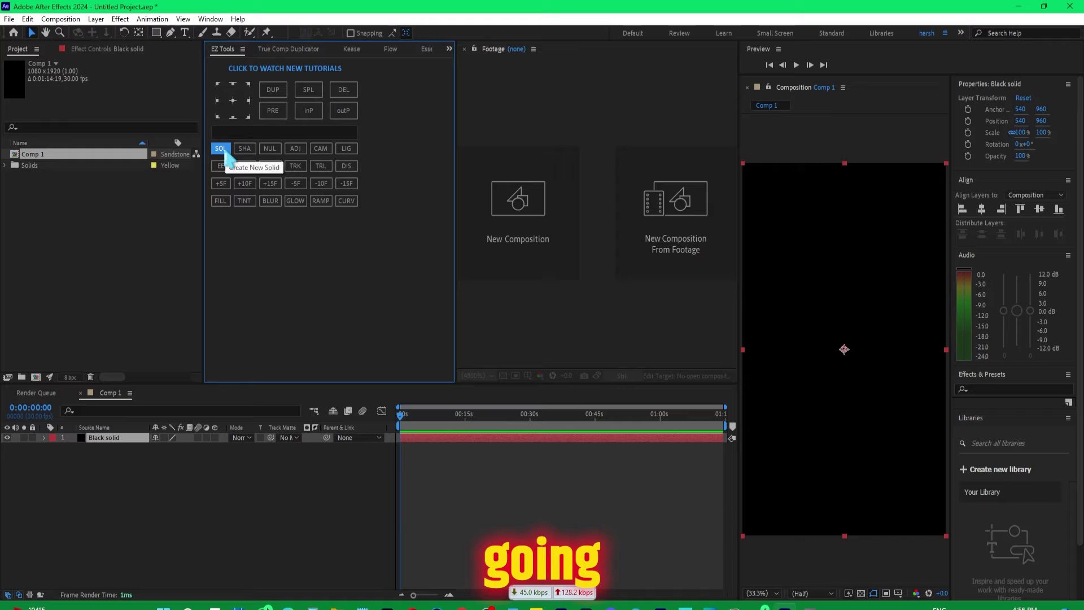
# Step: Deselect the solid and set the Pen tool to no fill with a 6 px stroke
pyautogui.click(85, 469)
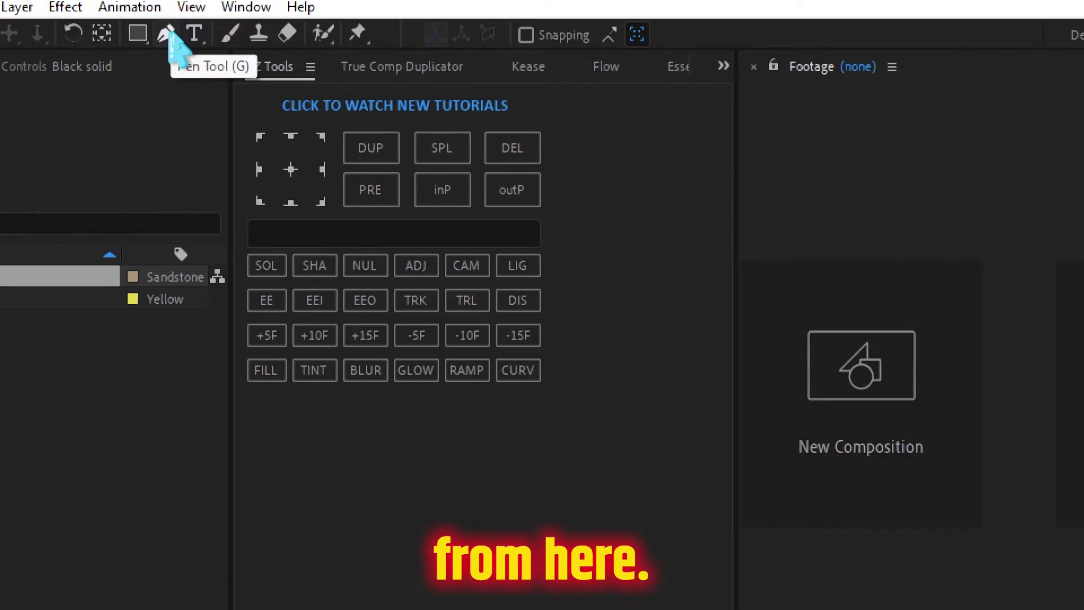
pyautogui.click(171, 32)
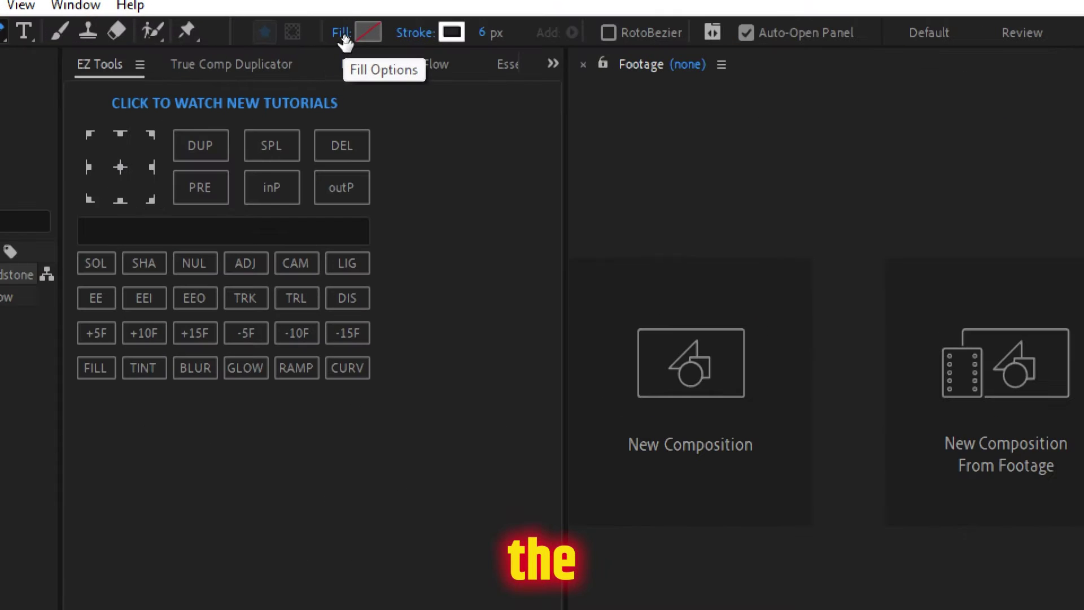
pyautogui.click(342, 33)
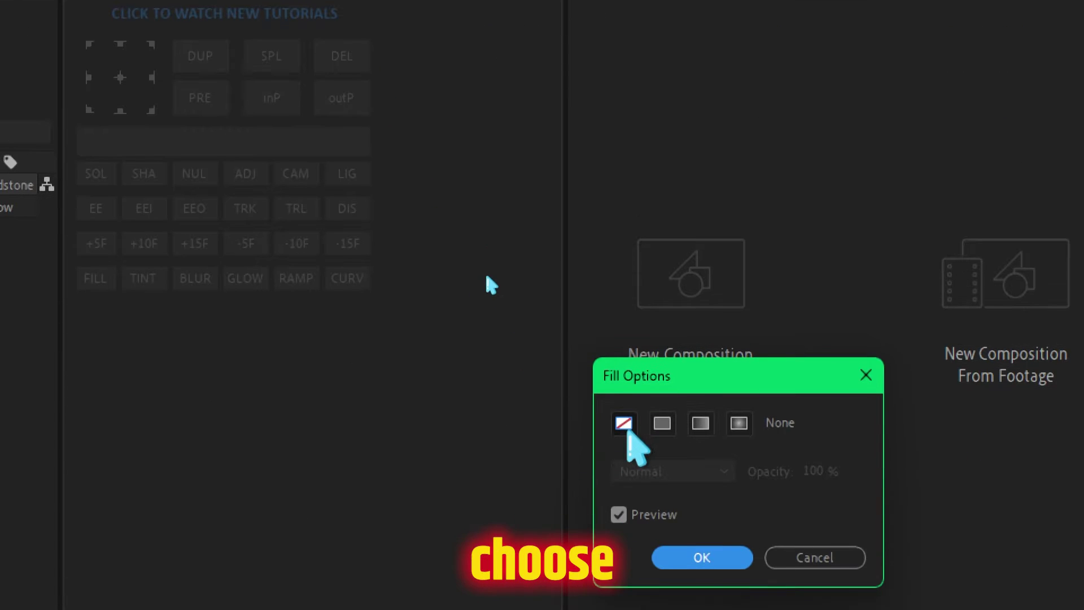
pyautogui.click(702, 557)
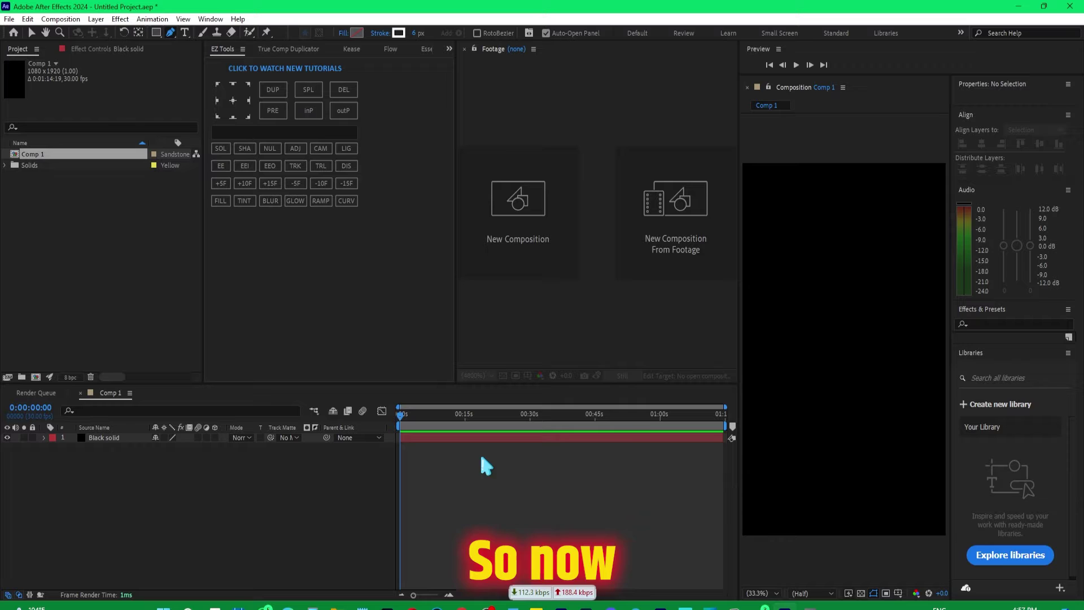
# Step: Draw a two-point S-curve from bottom left to top right and expand its Shape 1 contents
pyautogui.click(749, 525)
pyautogui.moveTo(830, 371); pyautogui.dragTo(863, 368)
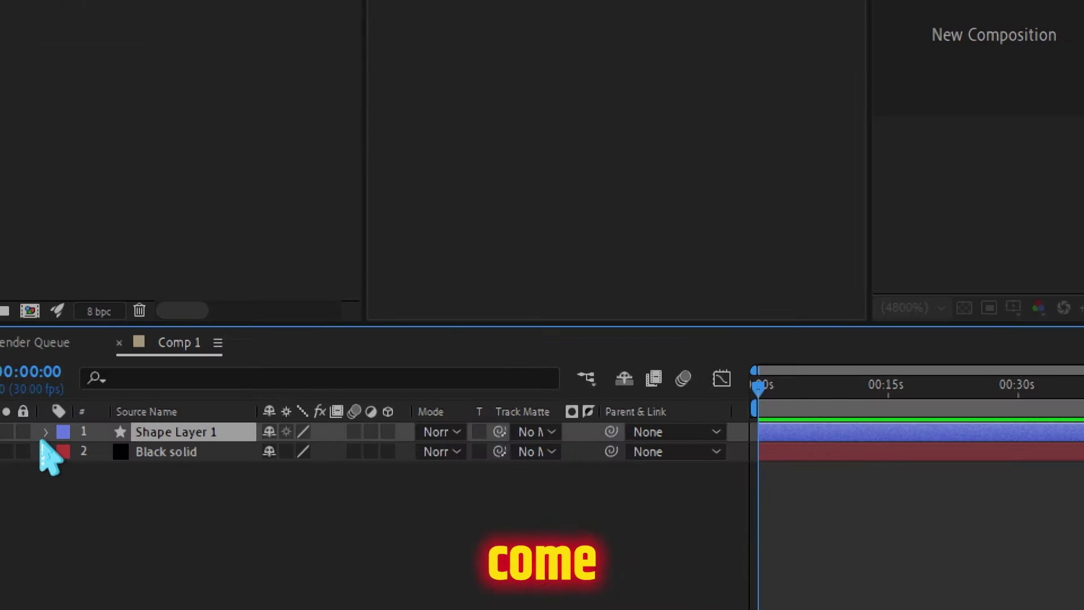
pyautogui.click(47, 432)
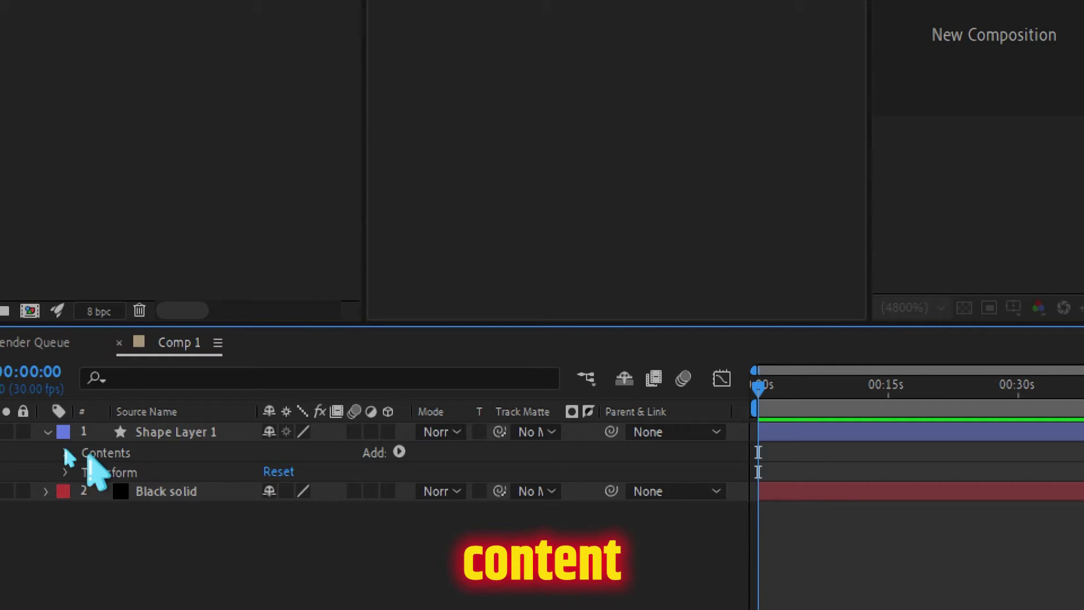
pyautogui.click(62, 452)
pyautogui.click(86, 472)
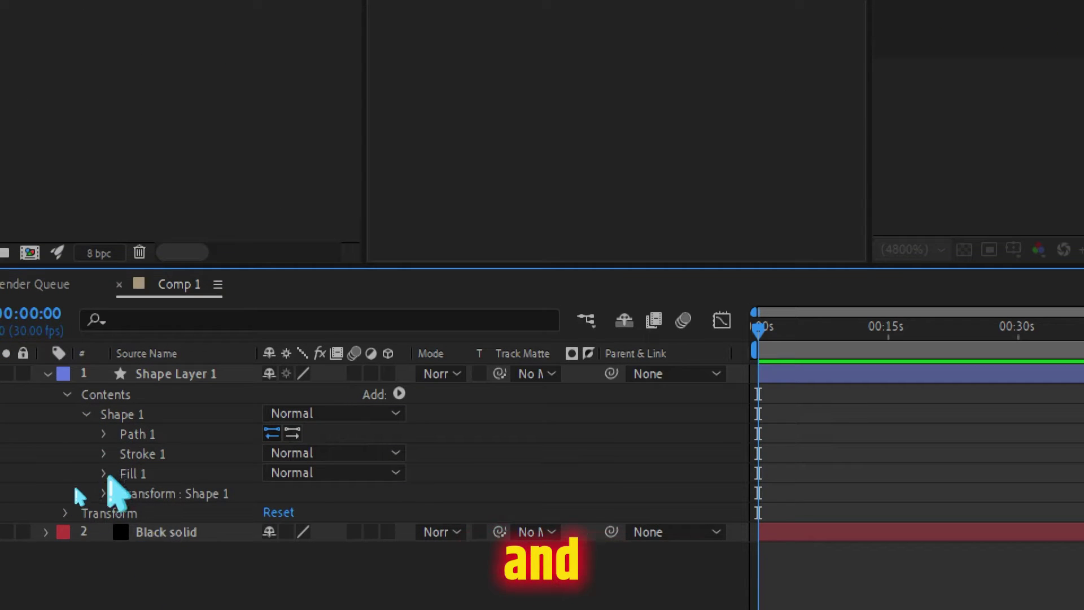
# Step: Taper the line's stroke with a 28% start length and 30% end length
pyautogui.click(104, 454)
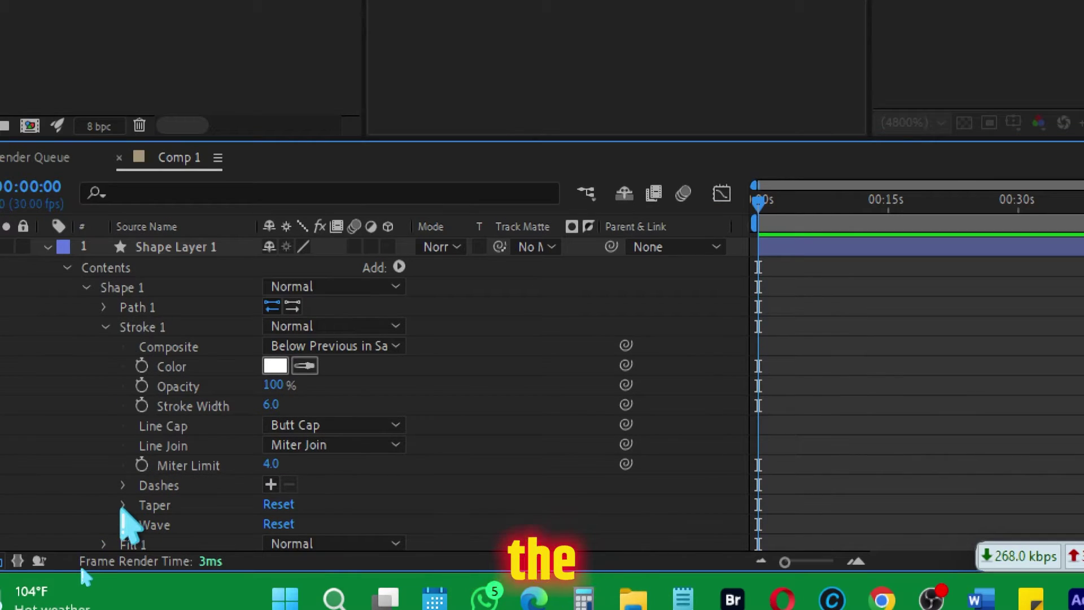
pyautogui.click(122, 504)
pyautogui.scroll(-2, 136, 540)
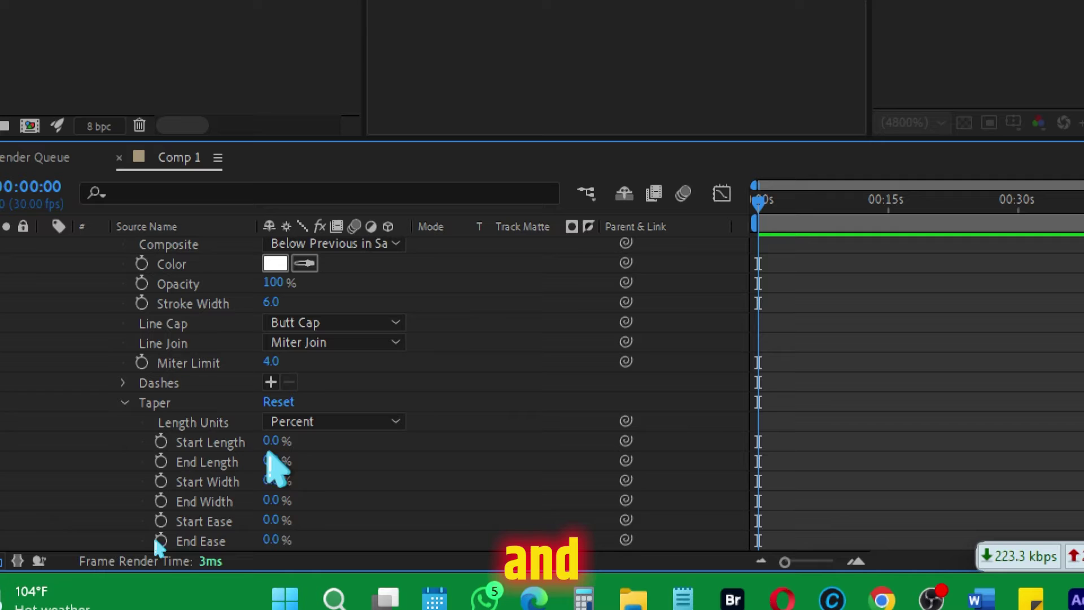
pyautogui.moveTo(270, 446); pyautogui.dragTo(308, 463)
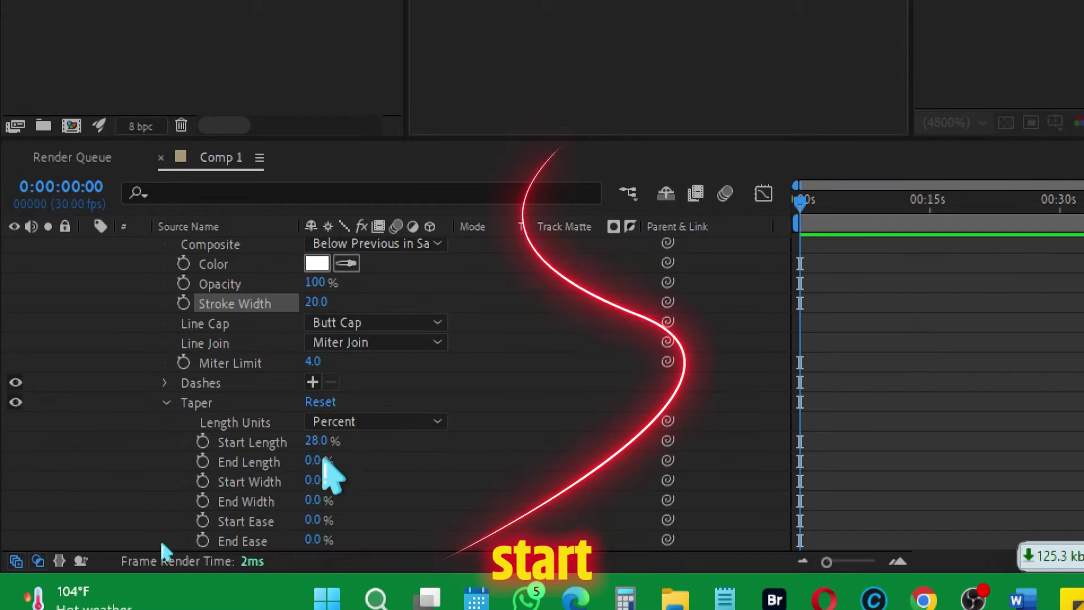
pyautogui.moveTo(327, 463)
pyautogui.mouseDown()
pyautogui.moveTo(315, 459)
pyautogui.moveTo(346, 460)
pyautogui.mouseUp()
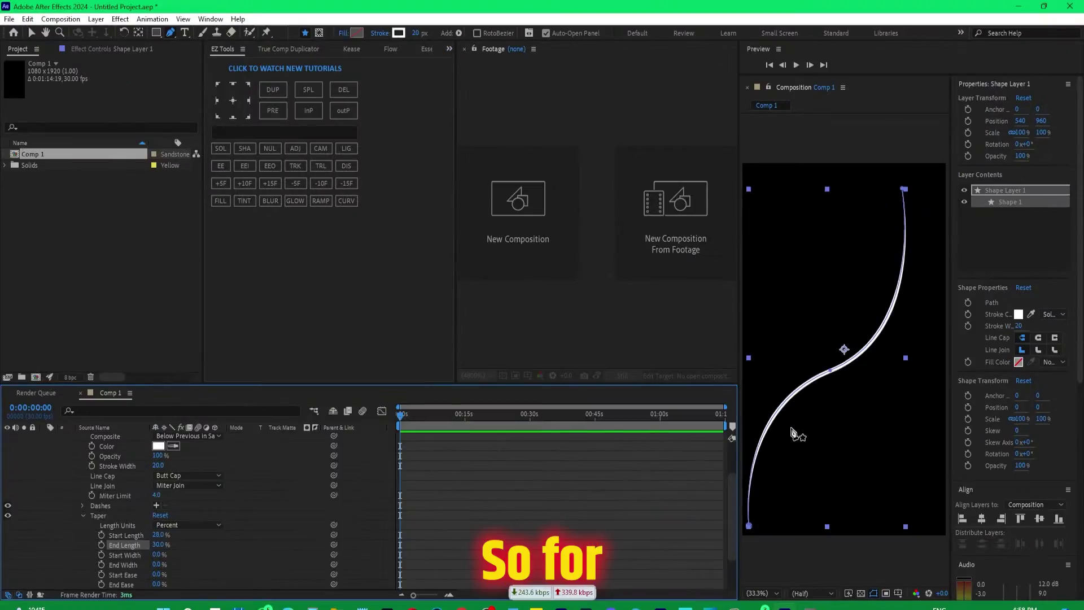
# Step: Add Trim Paths to Shape 1 and keyframe its Start at 100%
pyautogui.click(110, 437)
pyautogui.scroll(3, 130, 452)
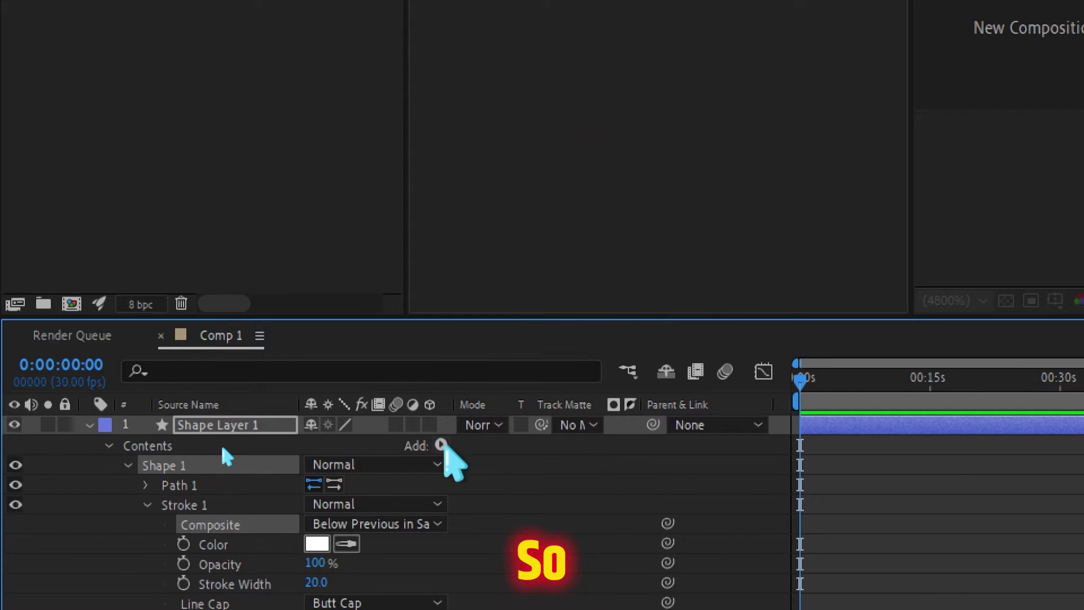
pyautogui.click(441, 445)
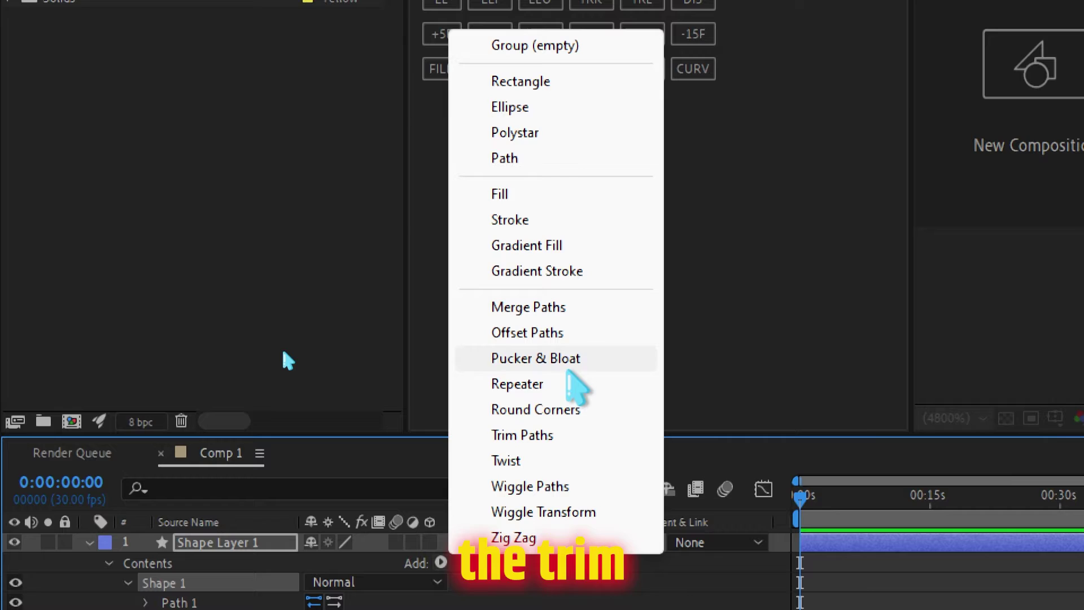
pyautogui.click(531, 435)
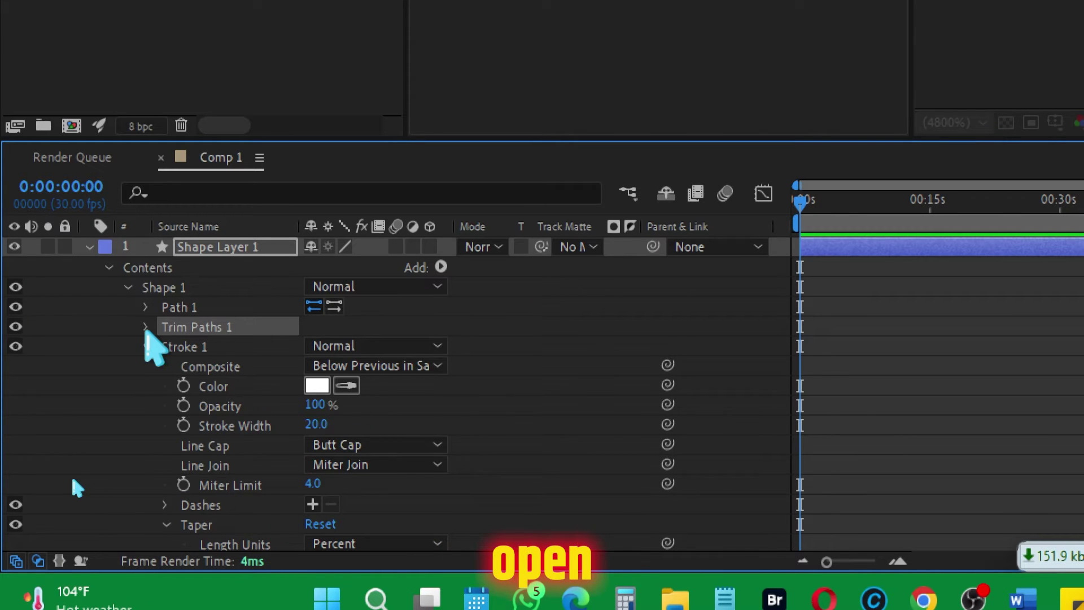
pyautogui.click(145, 327)
pyautogui.moveTo(316, 346); pyautogui.dragTo(442, 350)
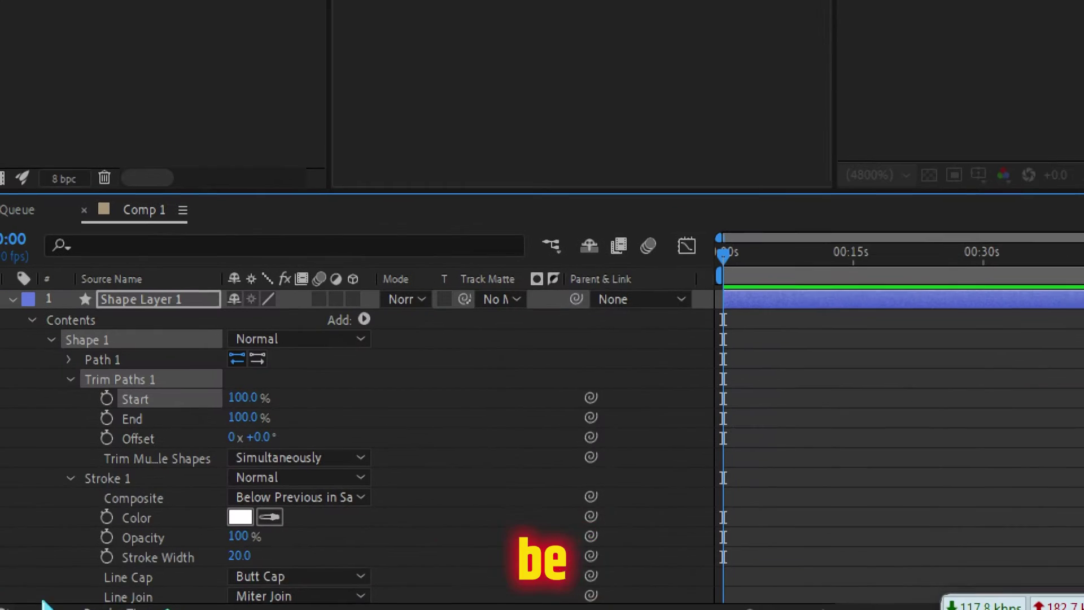
pyautogui.click(106, 399)
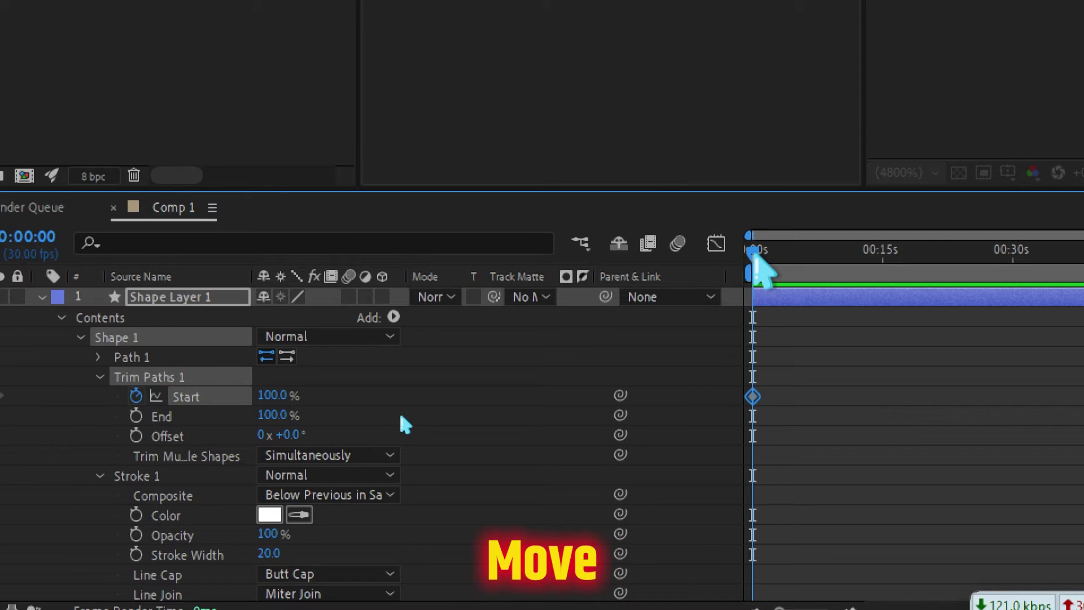
# Step: Keyframe Start to 0% at 1 s, and End from 100% at 0:15 to 0% at 1:11
pyautogui.moveTo(789, 560); pyautogui.dragTo(821, 561)
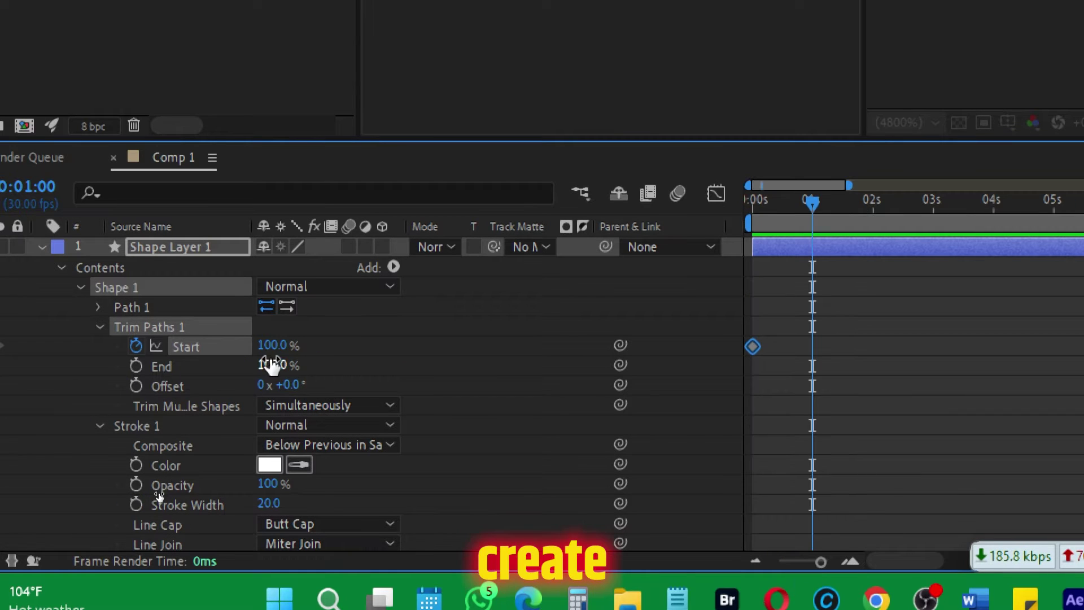
pyautogui.write('0')
pyautogui.press('Return')
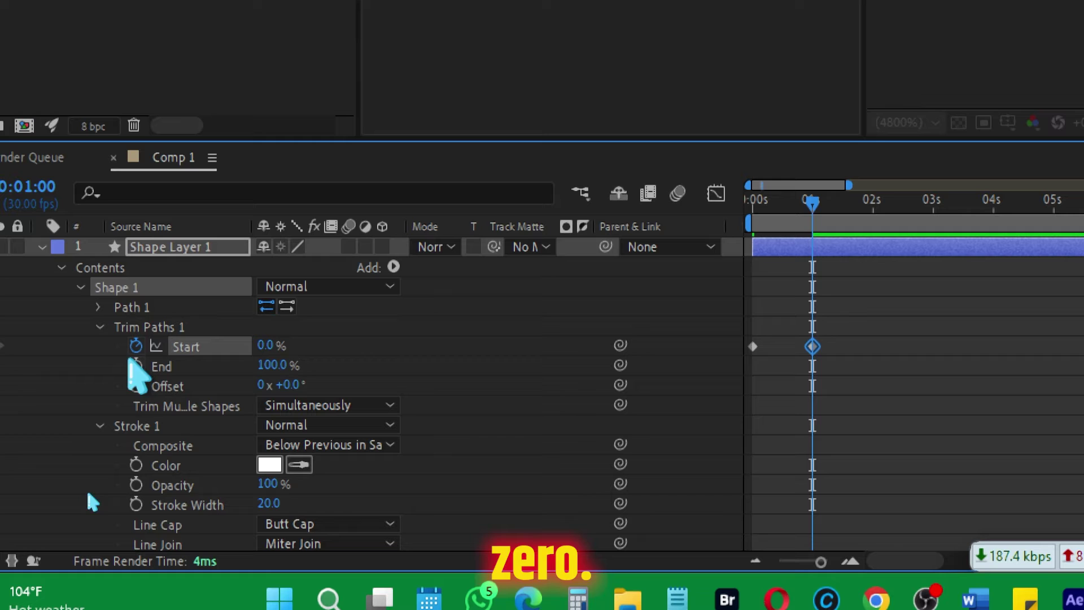
pyautogui.moveTo(812, 202); pyautogui.dragTo(783, 204)
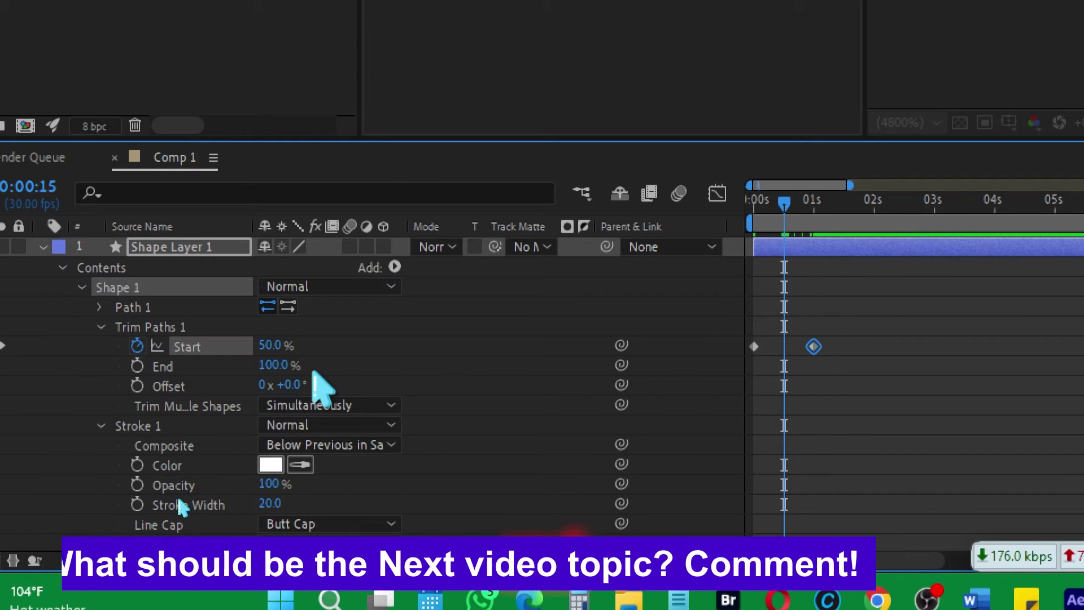
pyautogui.click(137, 365)
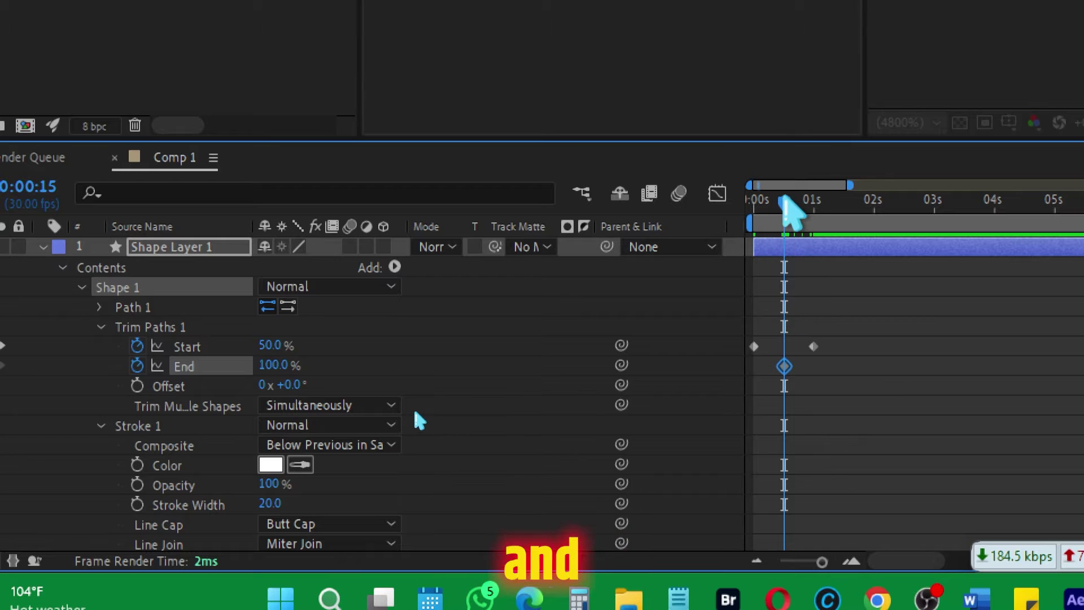
pyautogui.moveTo(785, 202); pyautogui.dragTo(836, 204)
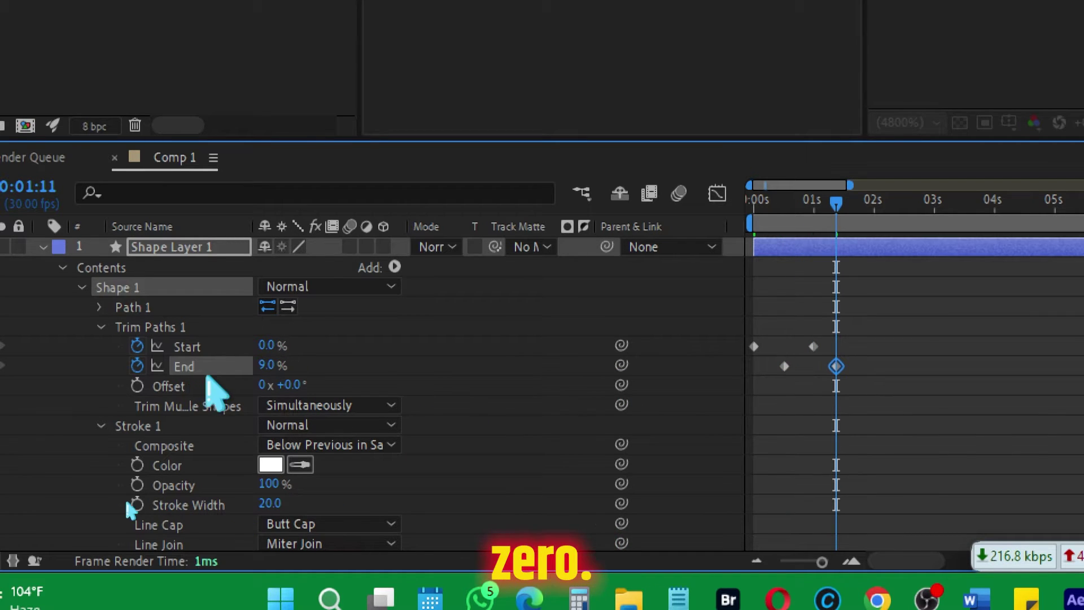
pyautogui.moveTo(271, 366); pyautogui.dragTo(266, 365)
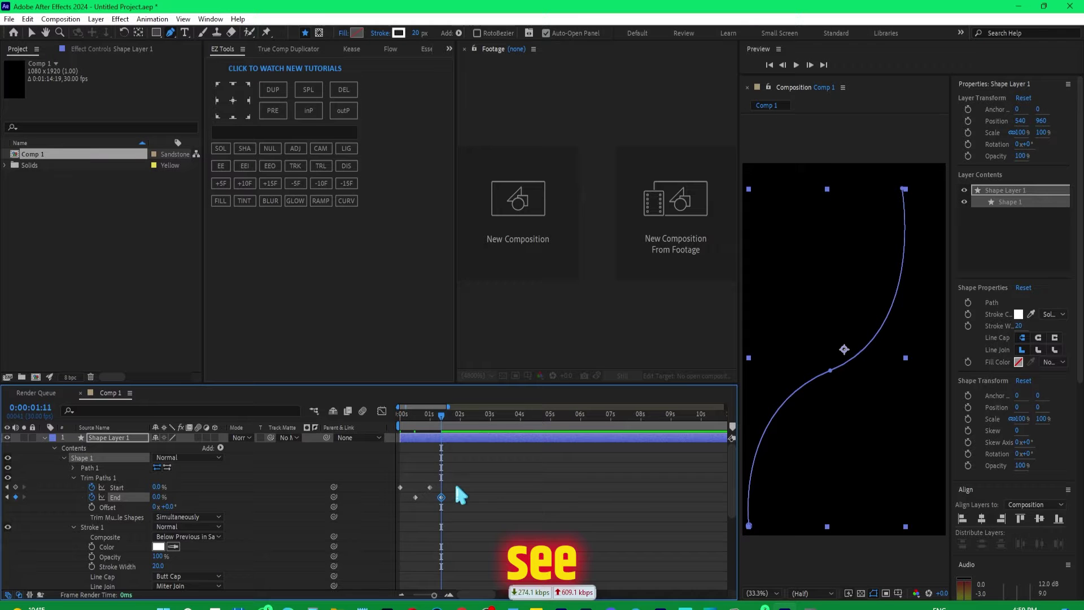
# Step: Preview the trim-path animation from the start of the comp
pyautogui.press('v')
pyautogui.click(820, 442)
pyautogui.press('space')
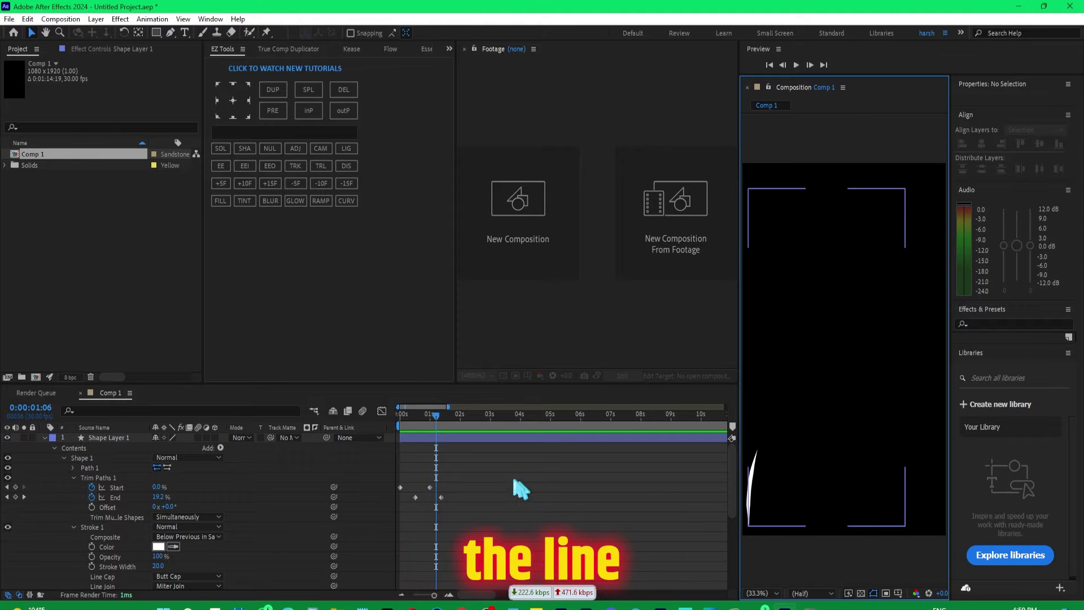
pyautogui.moveTo(440, 422); pyautogui.dragTo(390, 425)
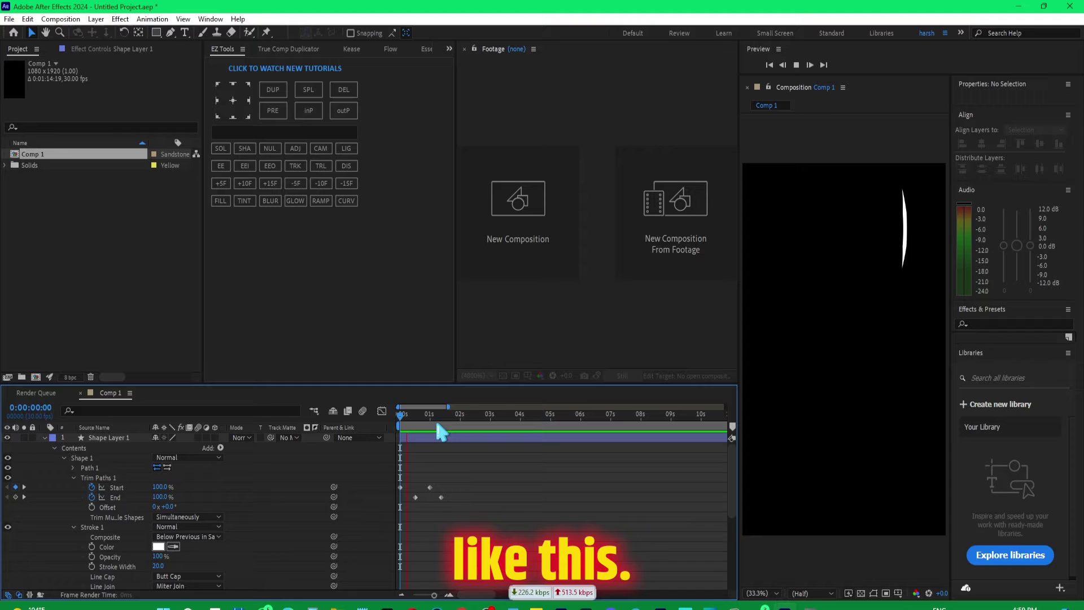
pyautogui.press('space')
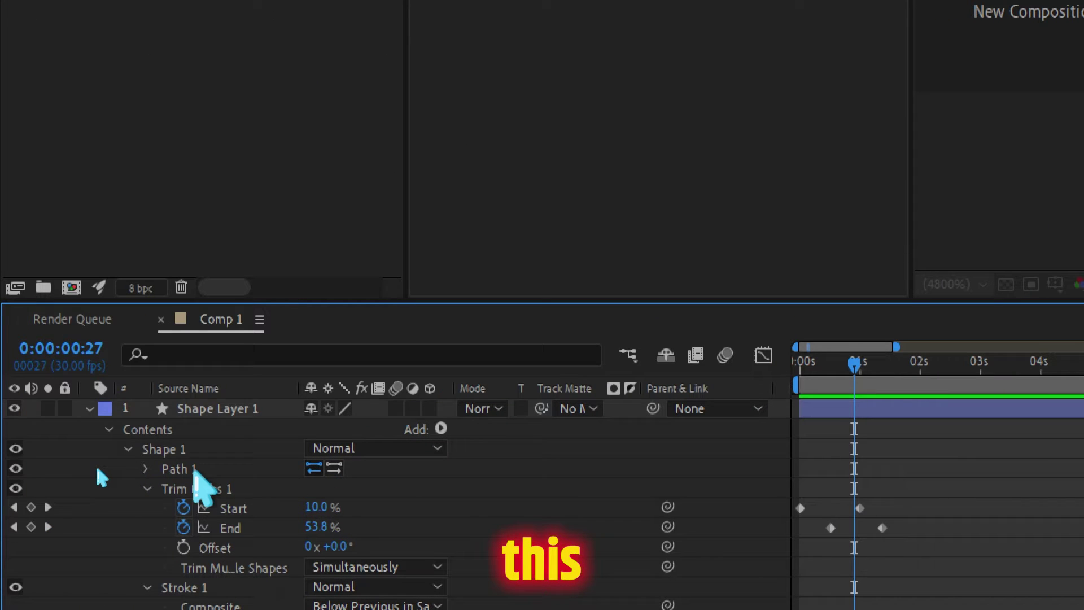
# Step: Reverse Path 1's direction and preview the draw-on from 0:00 again
pyautogui.click(168, 473)
pyautogui.click(336, 471)
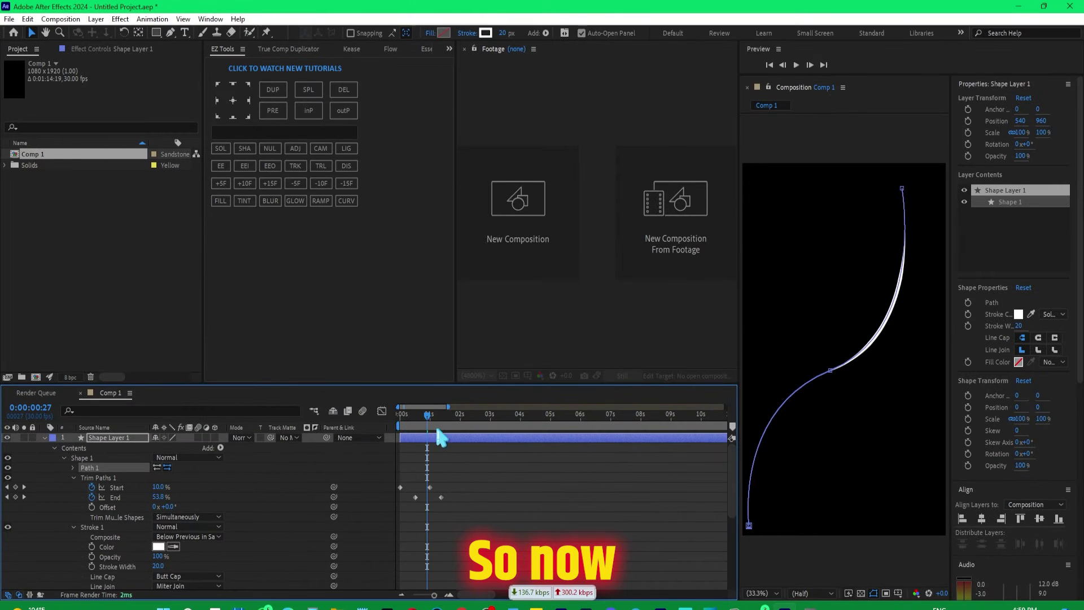
pyautogui.moveTo(437, 430); pyautogui.dragTo(371, 419)
pyautogui.press('space')
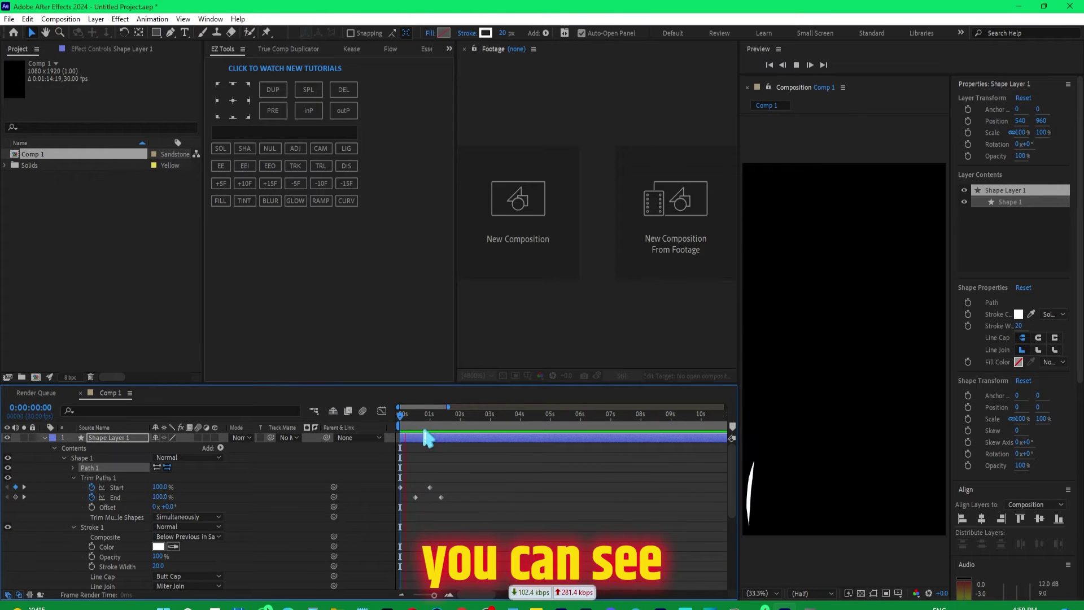
# Step: Apply Easy Ease (F9) to the four Trim Paths Start and End keyframes
pyautogui.click(438, 430)
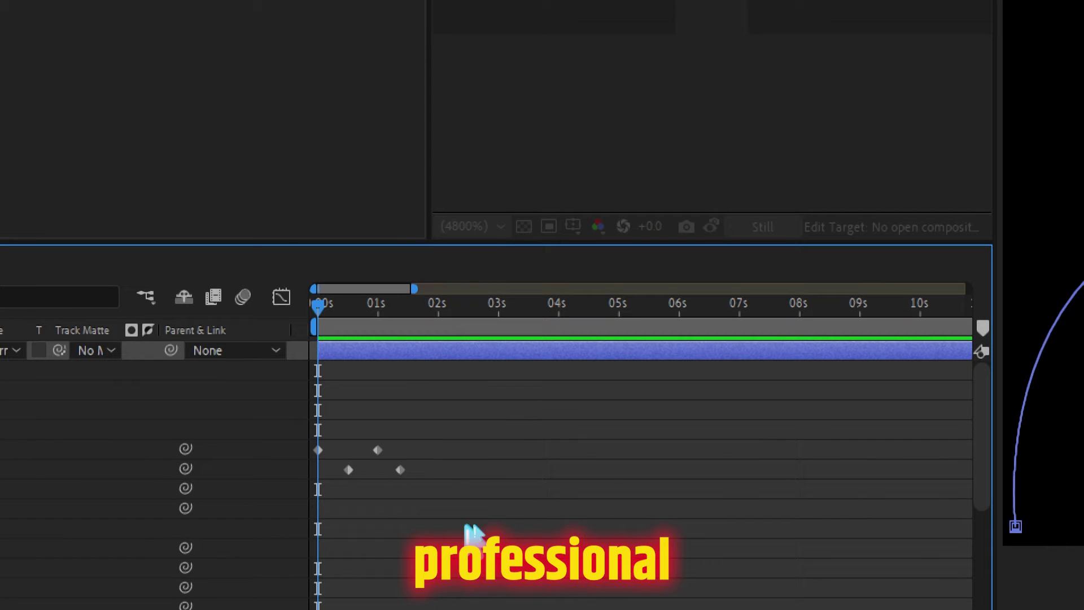
pyautogui.moveTo(438, 500); pyautogui.dragTo(288, 415)
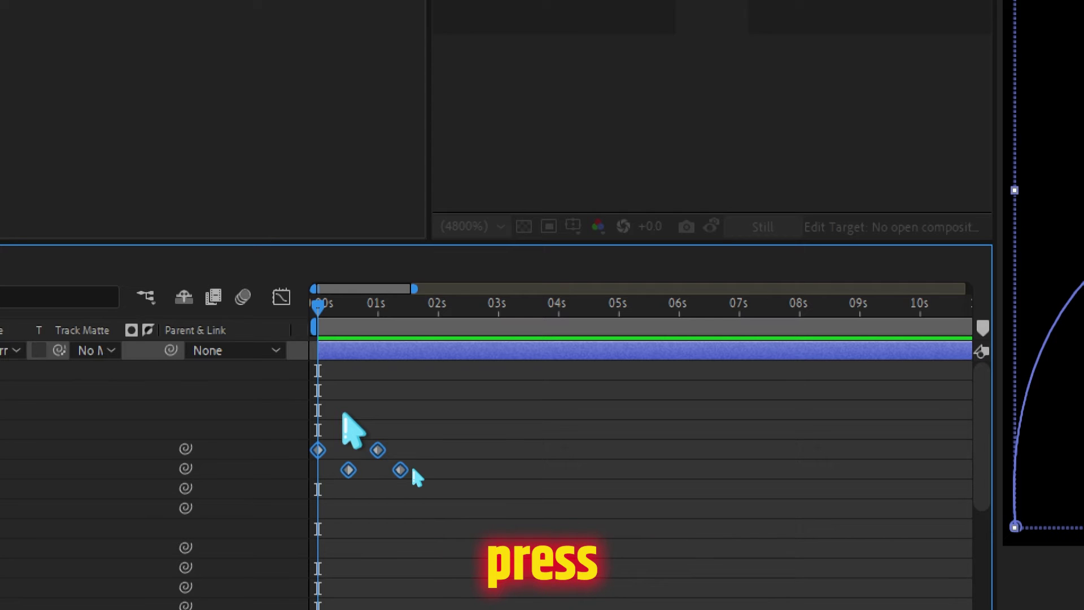
pyautogui.press('F9')
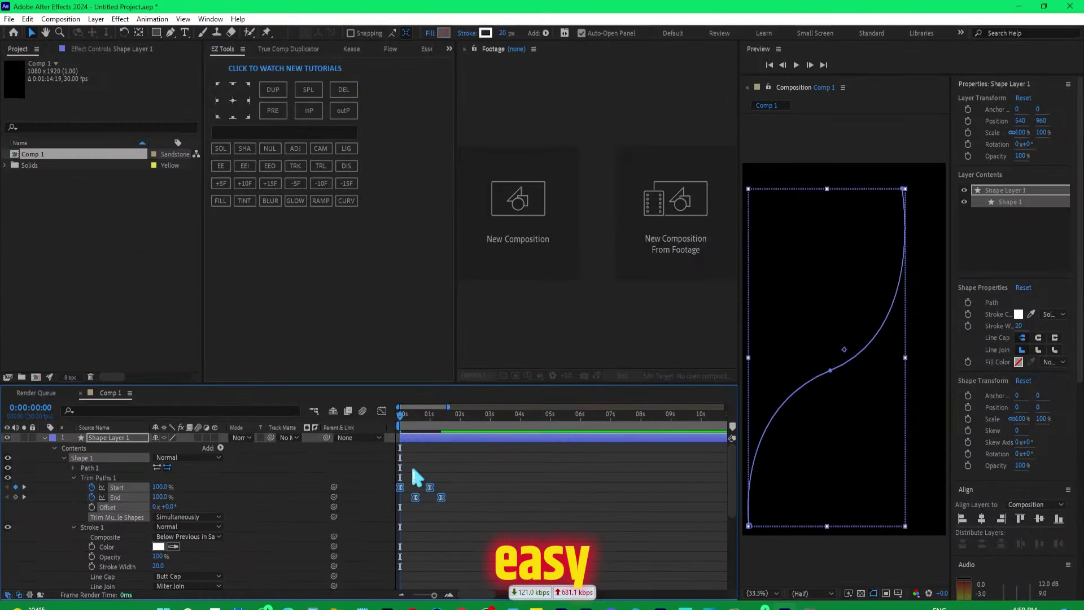
pyautogui.click(448, 453)
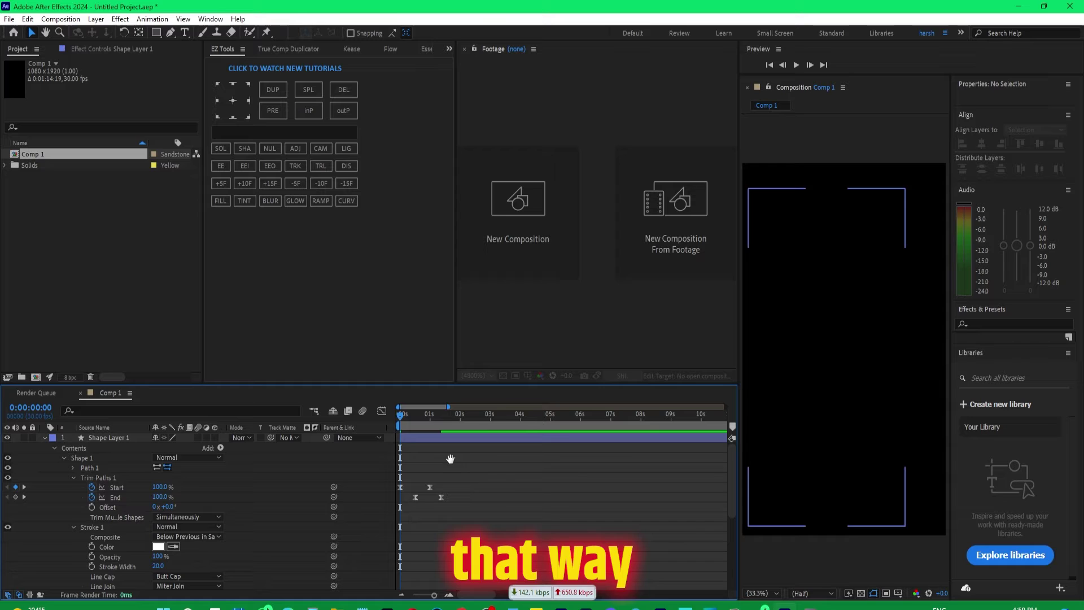
# Step: Apply Flow's expo curve (0.90, 0.00, 0.10, 1.00) to the four trim keyframes and preview
pyautogui.press('space')
pyautogui.press('space')
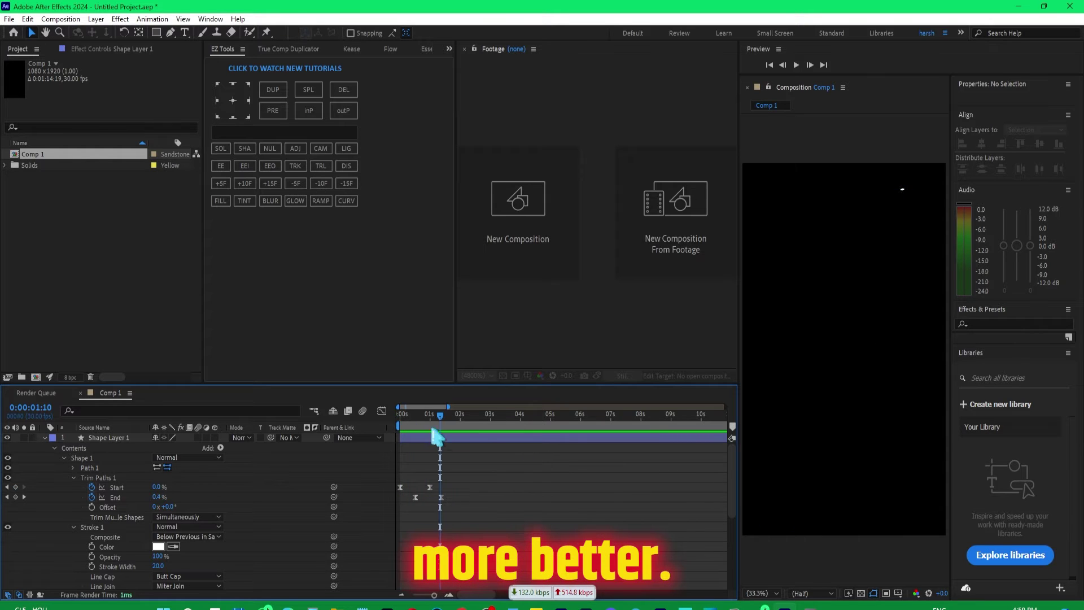
pyautogui.moveTo(450, 511); pyautogui.dragTo(395, 480)
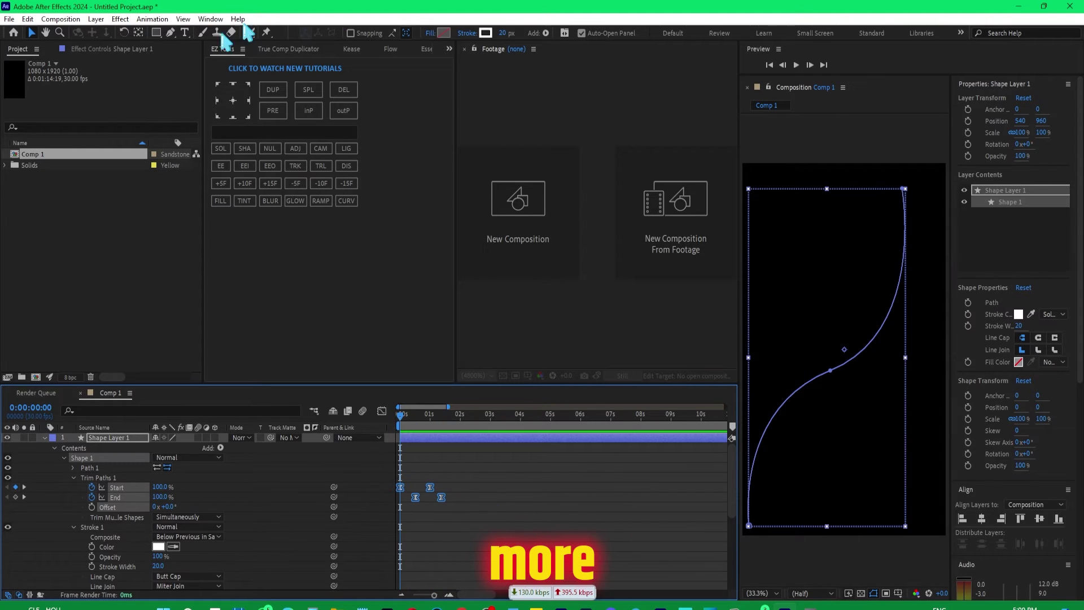
pyautogui.click(391, 49)
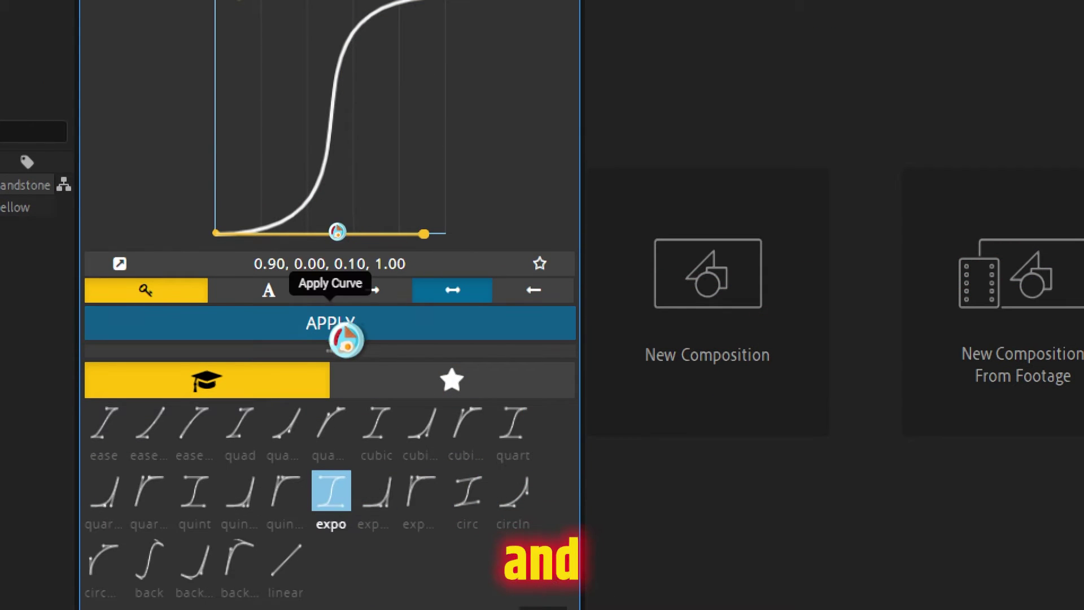
pyautogui.click(345, 338)
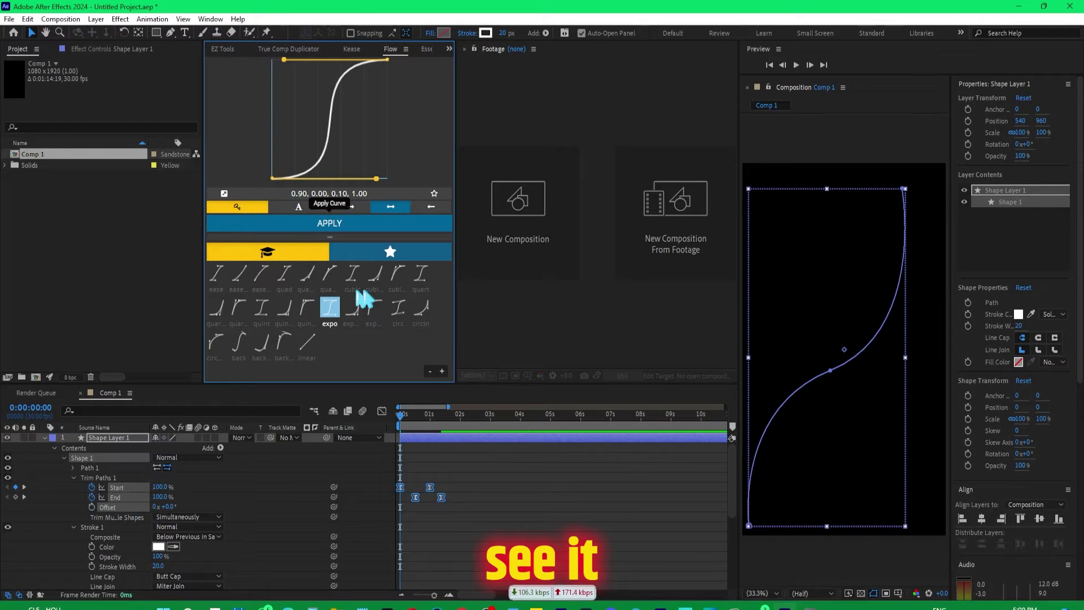
pyautogui.click(506, 494)
pyautogui.press('space')
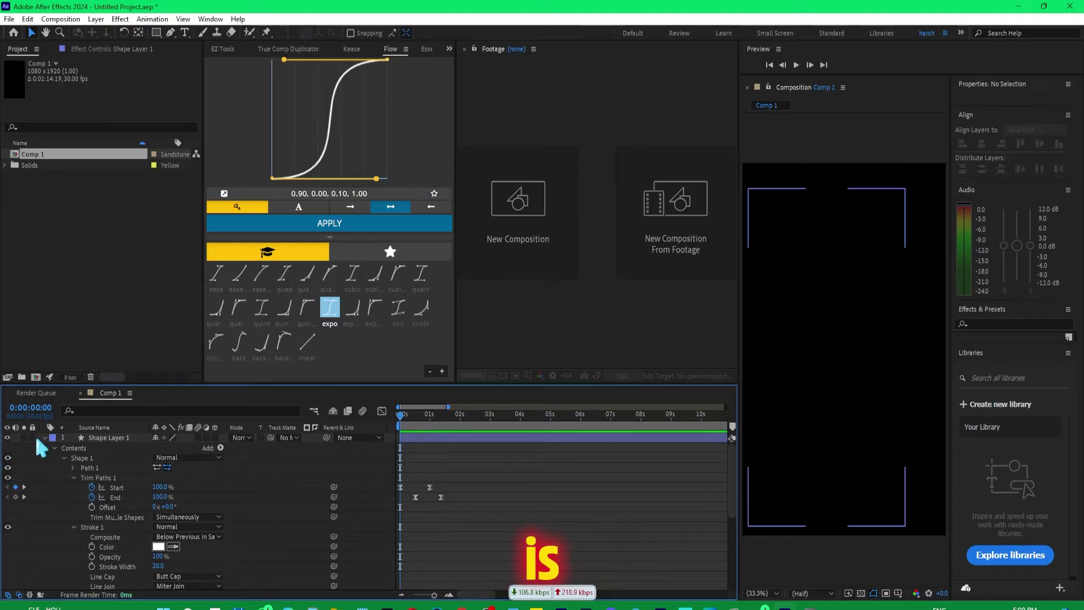
# Step: Collapse the shape layer and add Adjustment Layer 1 above it with EZ Tools ADJ
pyautogui.click(43, 438)
pyautogui.click(107, 437)
pyautogui.click(135, 476)
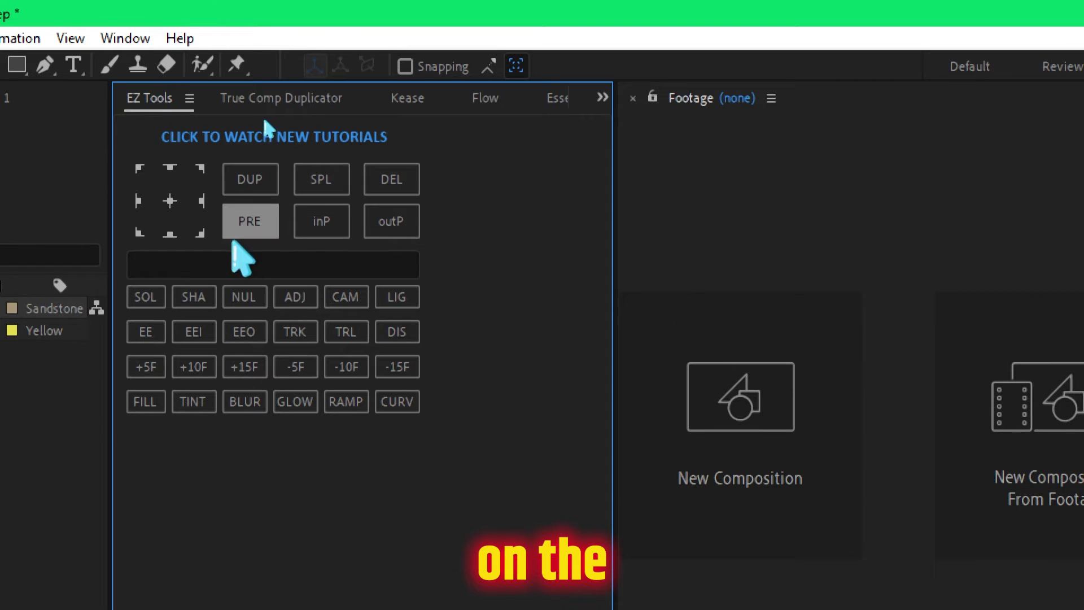
pyautogui.click(296, 297)
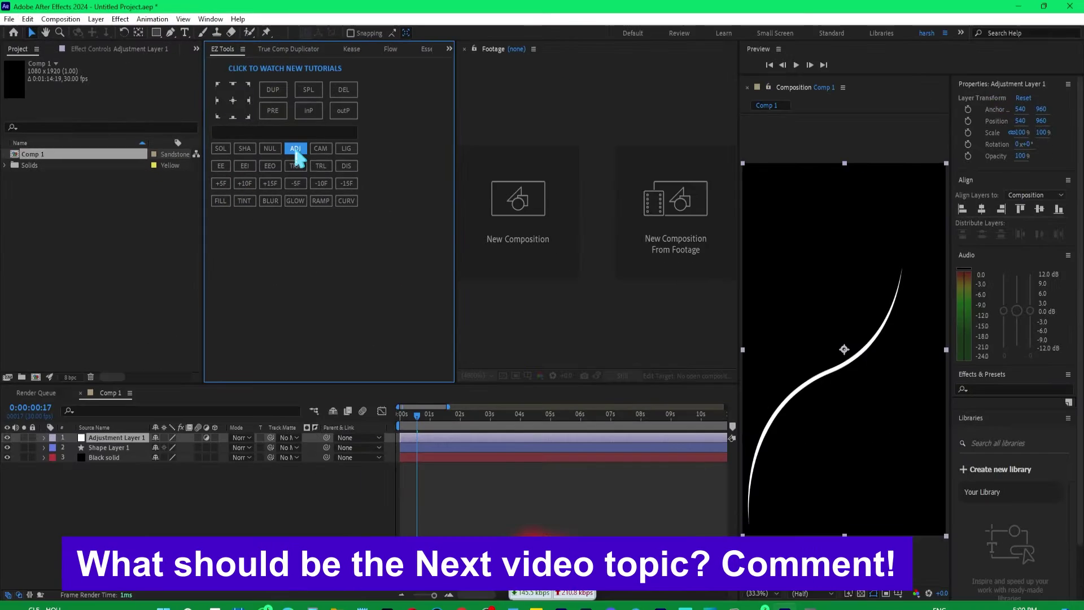
pyautogui.rightClick(151, 496)
pyautogui.moveTo(237, 357)
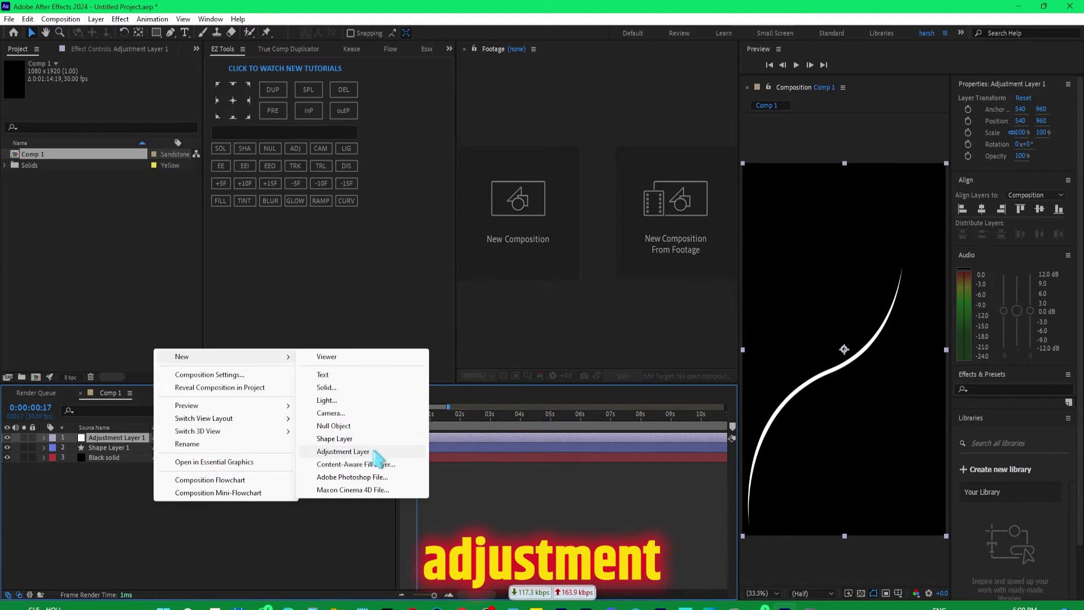
pyautogui.click(128, 526)
# Step: Select Adjustment Layer 1 and open the quick effect search with Ctrl+Space
pyautogui.click(133, 439)
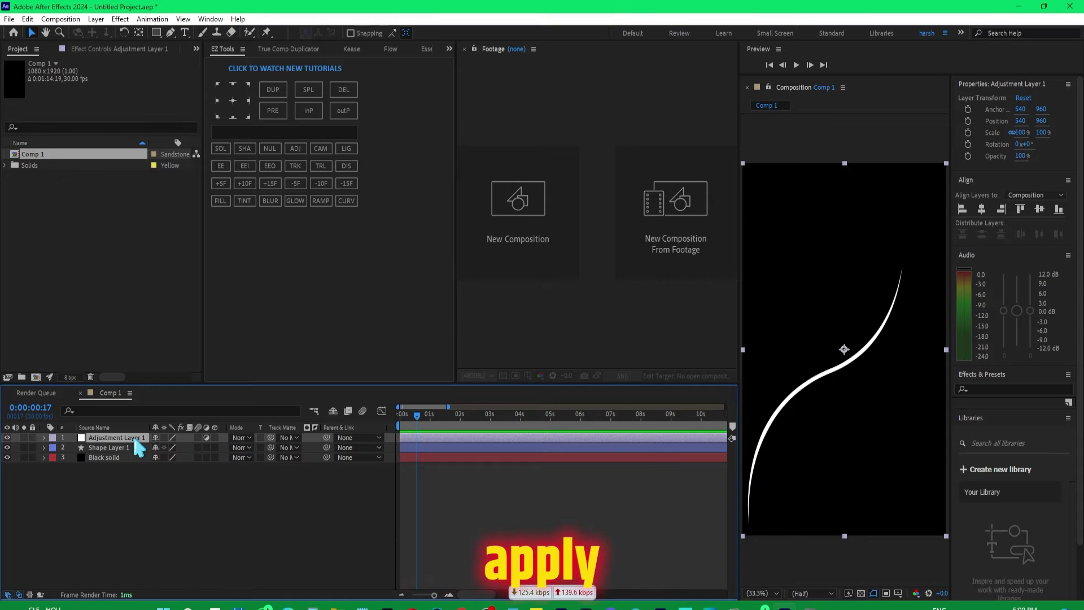
pyautogui.click(139, 495)
pyautogui.click(130, 438)
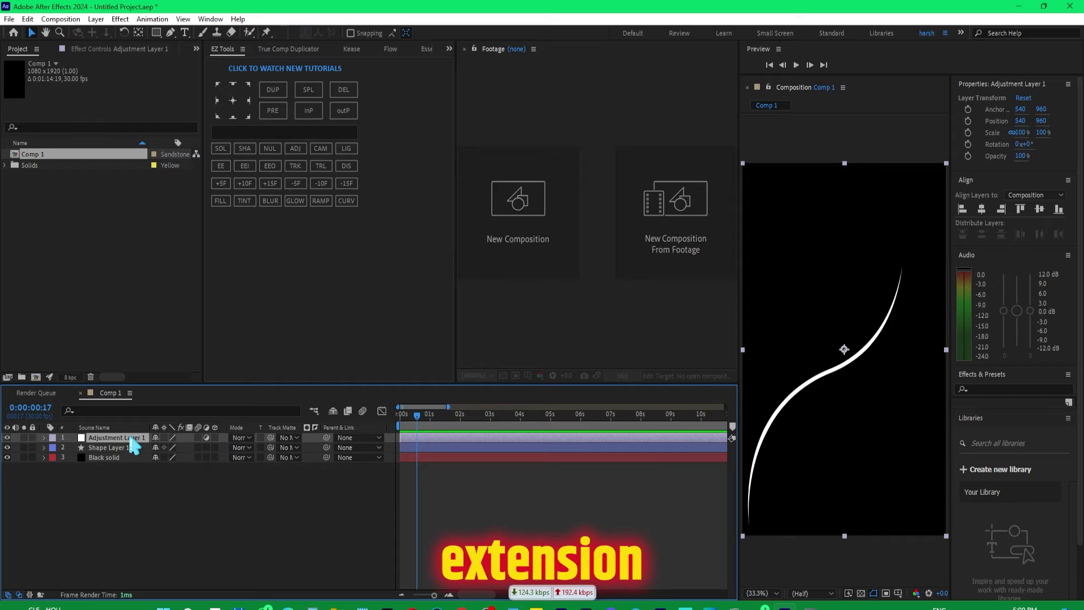
pyautogui.hotkey('ctrl', 'space')
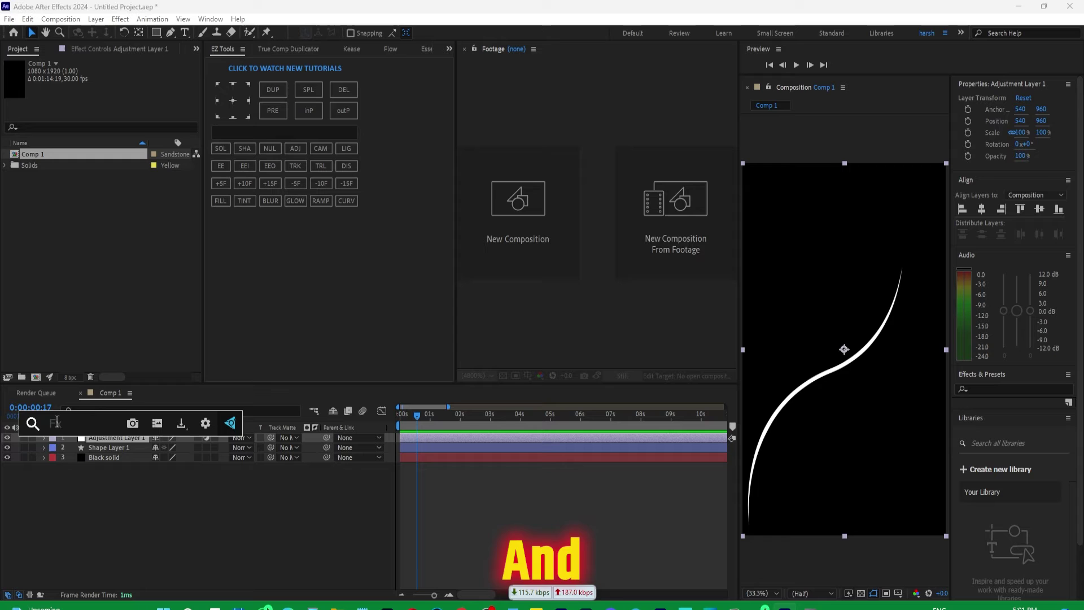
# Step: Search 'deep' and apply Deep Glow (radius 250) to Adjustment Layer 1
pyautogui.write('deep')
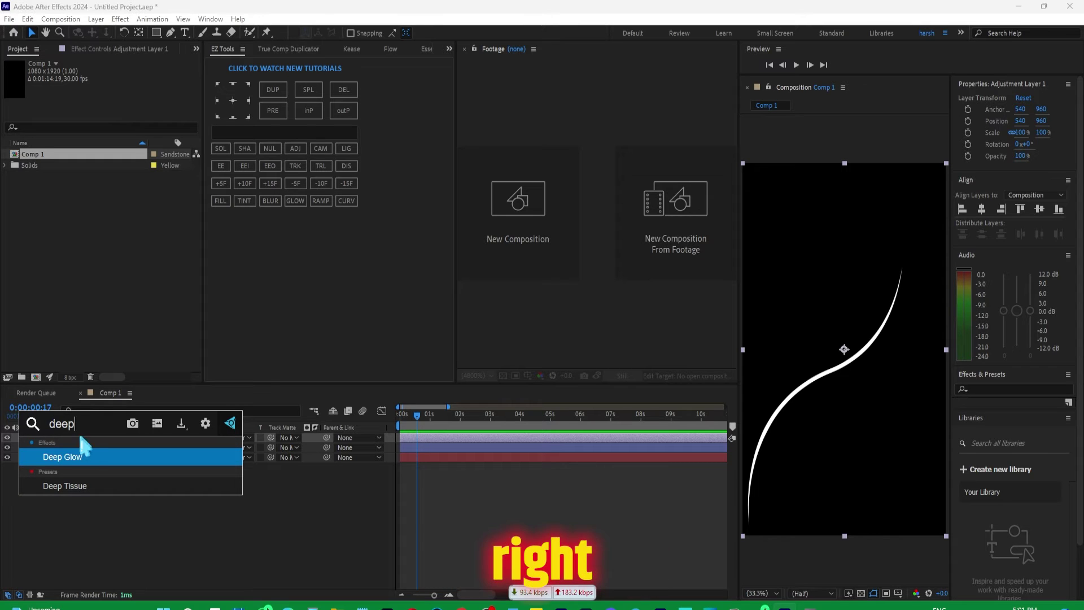
pyautogui.click(82, 456)
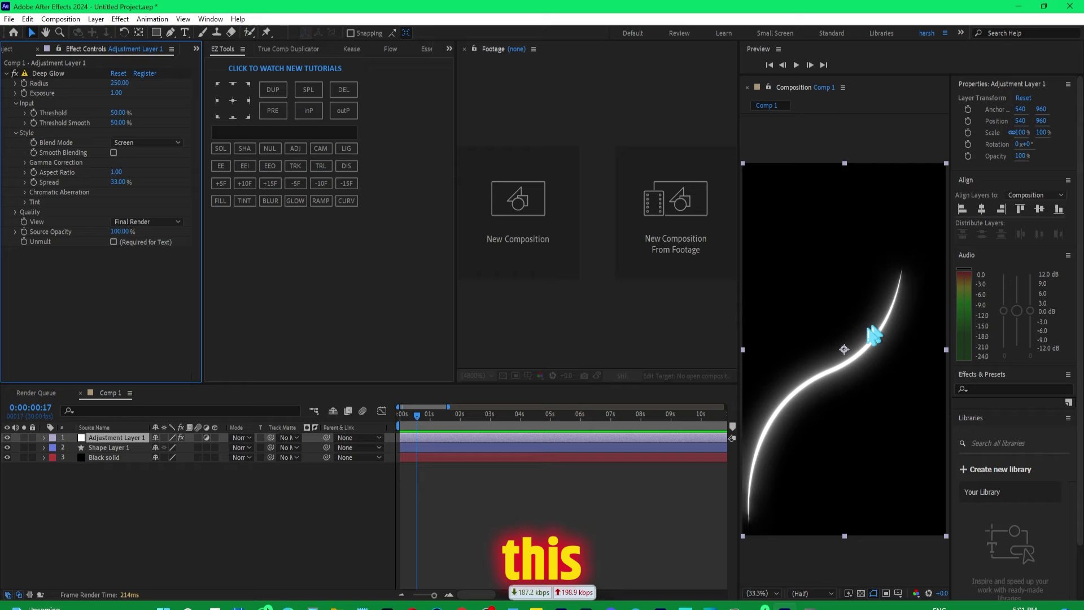
# Step: Reduce Shape Layer 1's stroke width from 20 px to 8 px
pyautogui.click(105, 448)
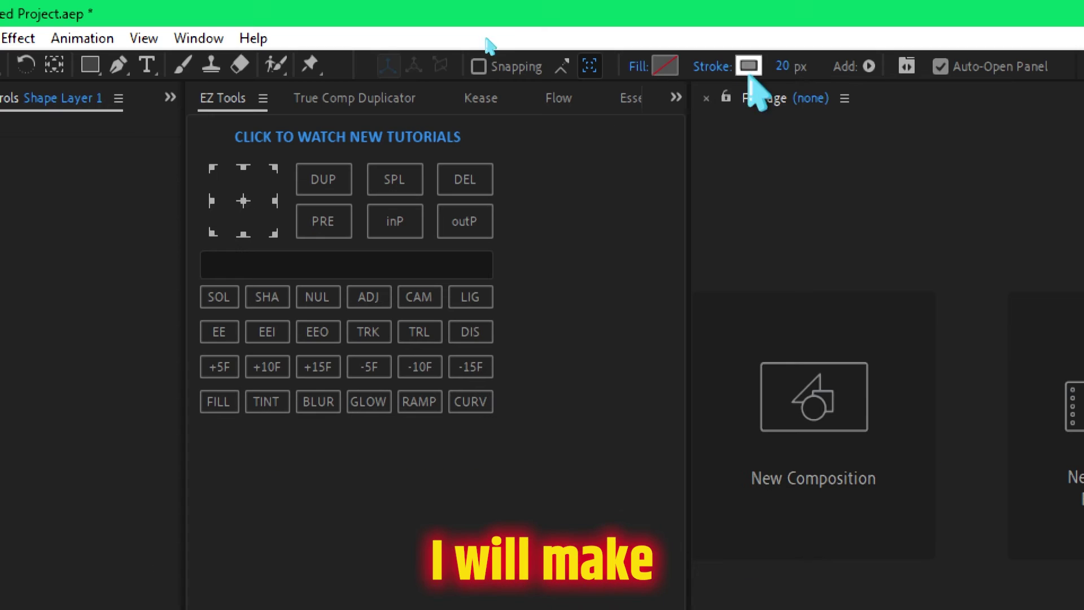
pyautogui.click(507, 34)
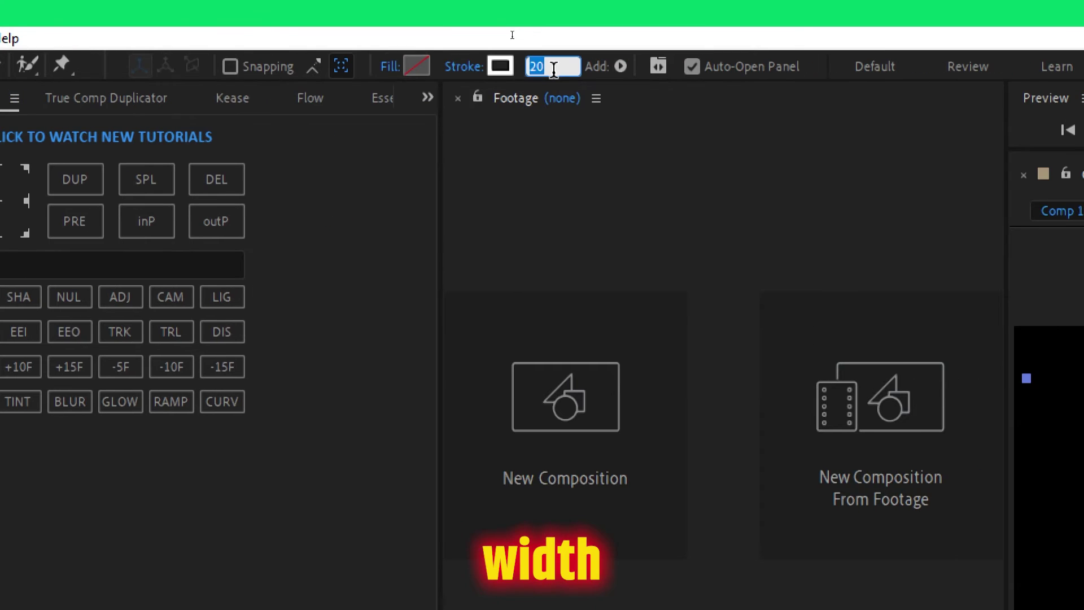
pyautogui.click(554, 68)
pyautogui.press('BackSpace')
pyautogui.press('BackSpace')
pyautogui.write('8')
pyautogui.press('Return')
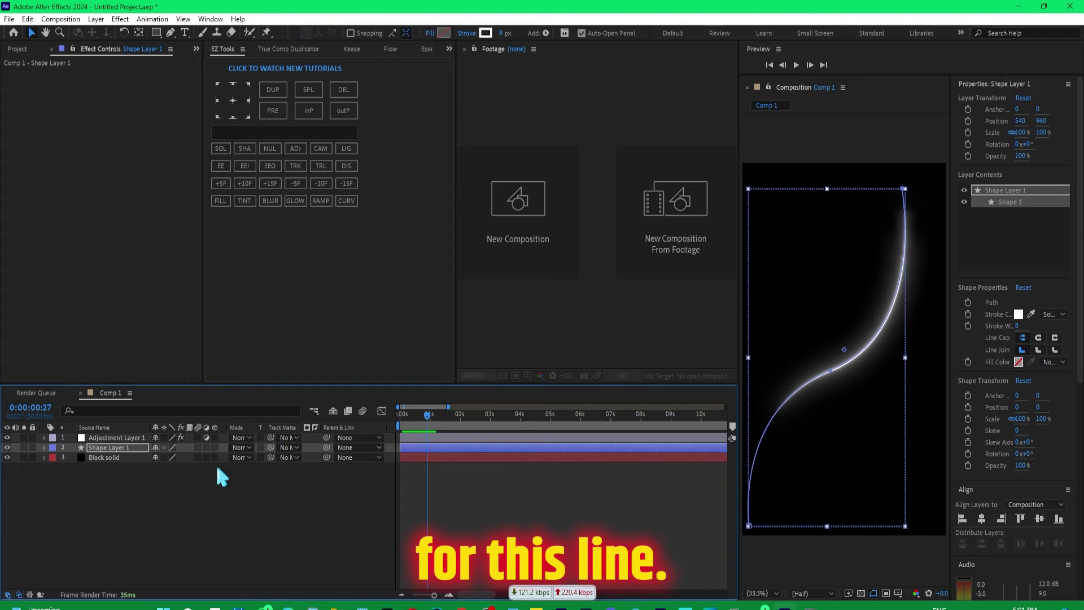
# Step: Apply the Hue/Saturation effect to Adjustment Layer 1
pyautogui.click(118, 440)
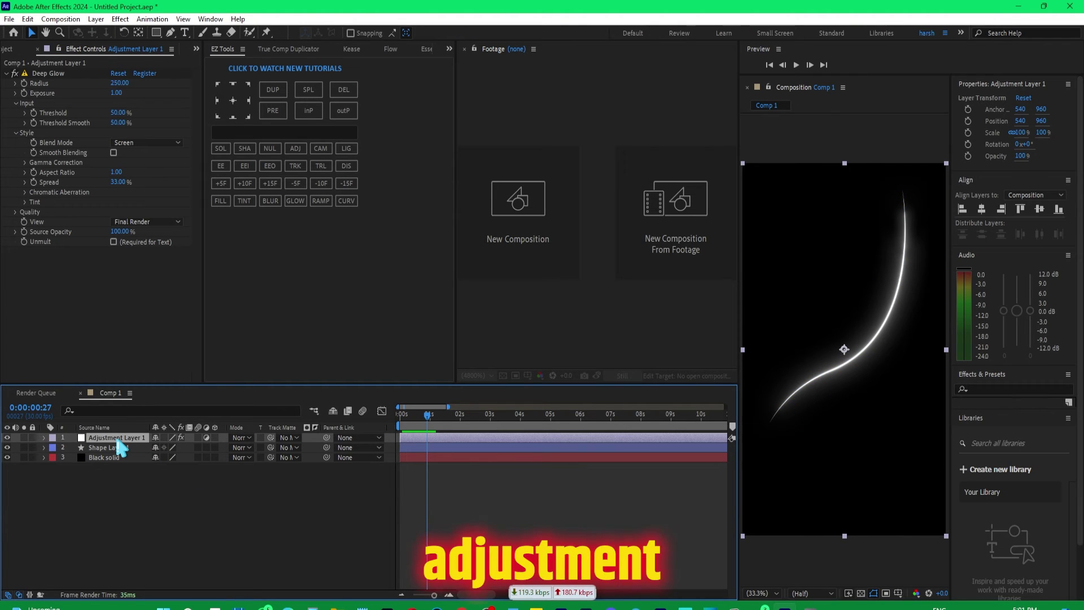
pyautogui.hotkey('ctrl', 'space')
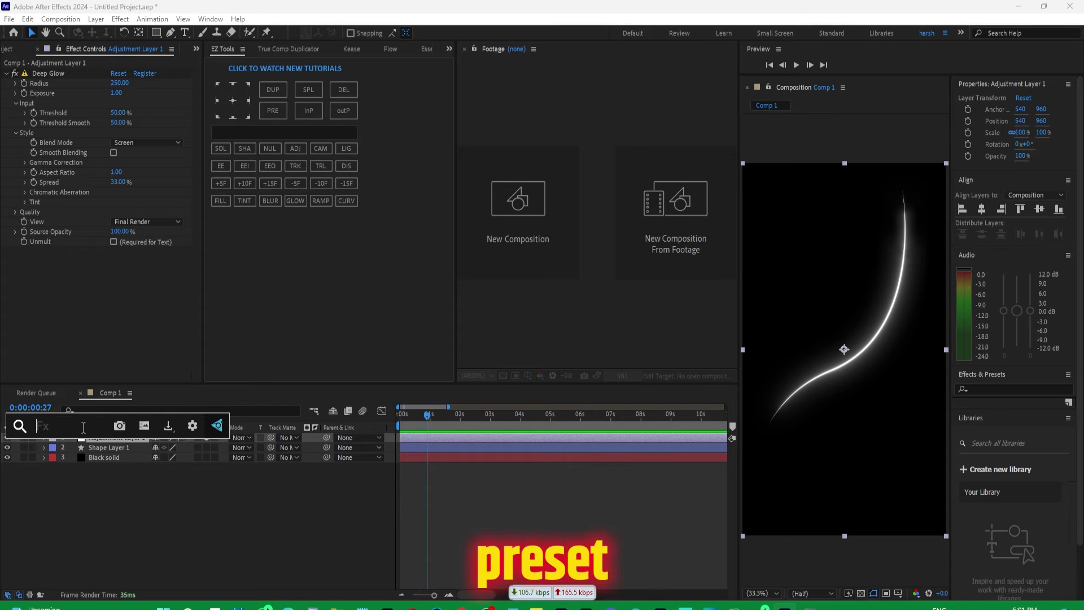
pyautogui.write('hue')
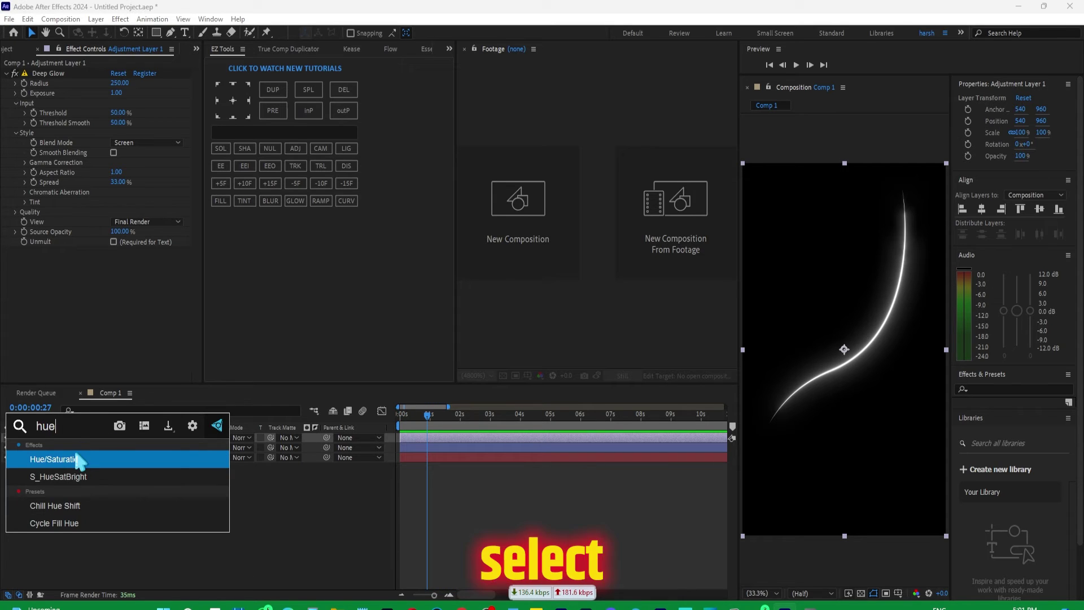
pyautogui.click(79, 461)
pyautogui.scroll(-2, 201, 299)
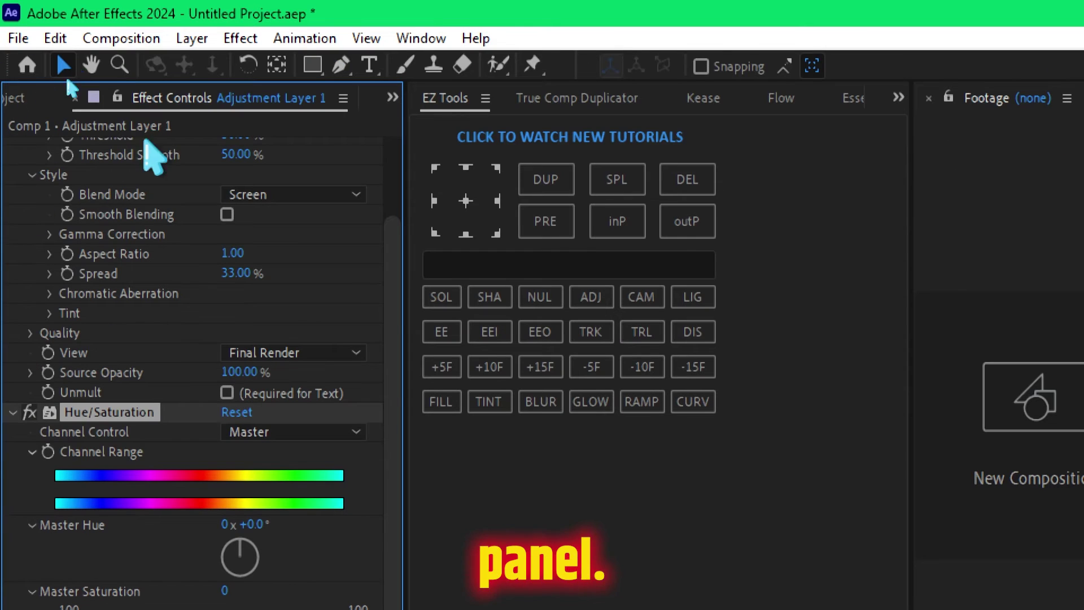
# Step: Turn on Colorize with saturation 100 and hue 197° for a cyan tint
pyautogui.click(227, 465)
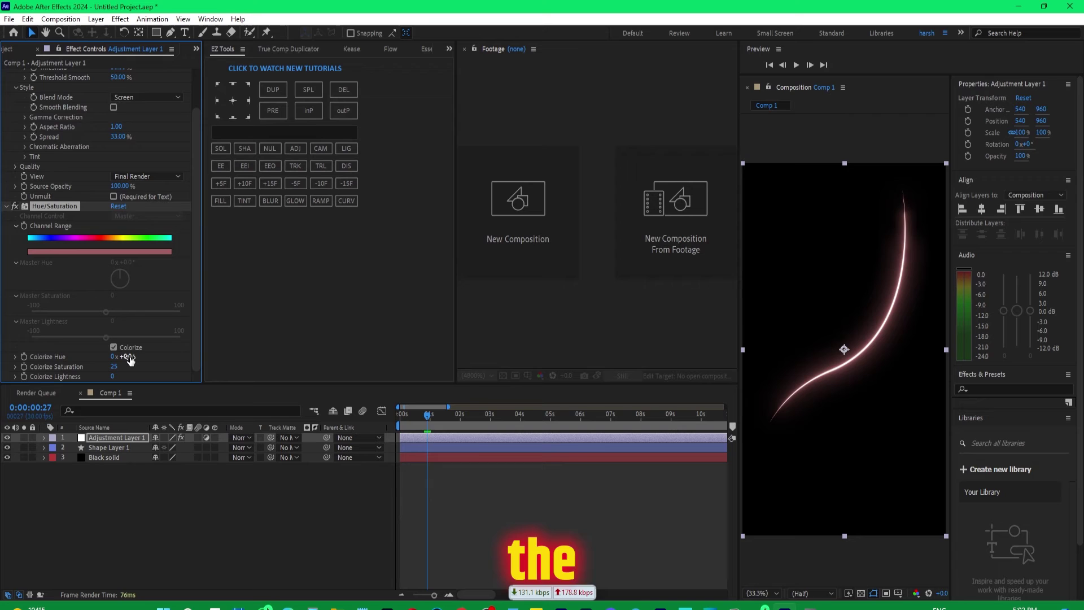
pyautogui.moveTo(129, 360); pyautogui.dragTo(106, 360)
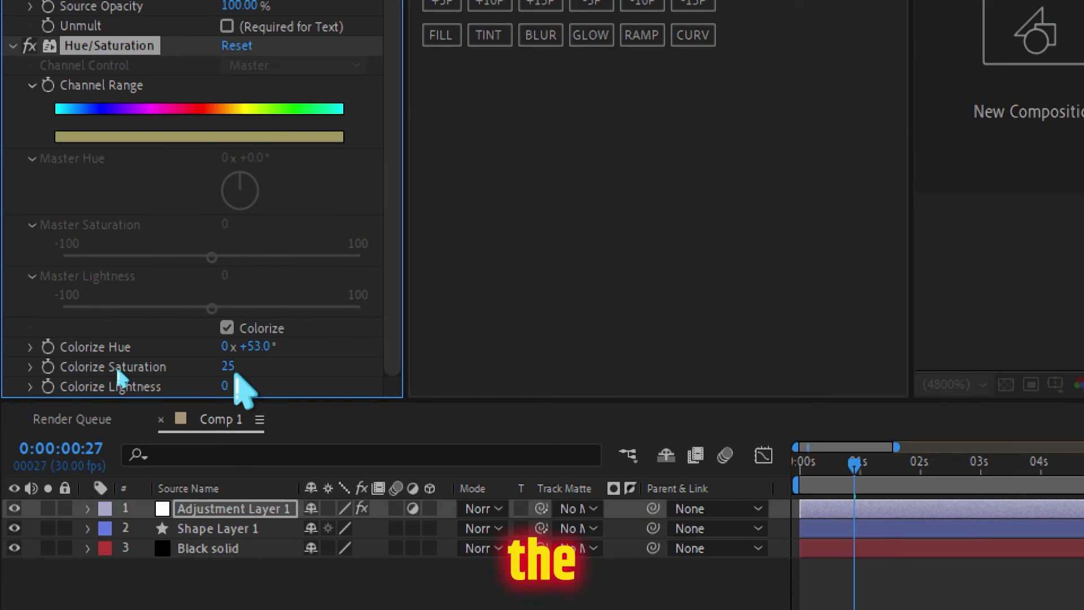
pyautogui.moveTo(277, 374); pyautogui.dragTo(299, 374)
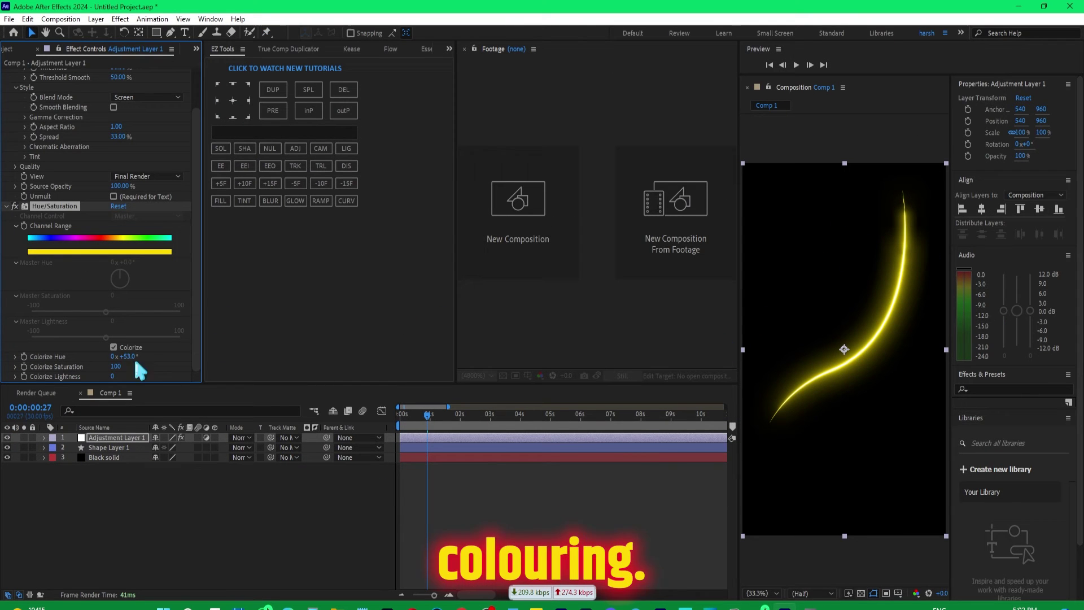
pyautogui.moveTo(127, 356); pyautogui.dragTo(218, 360)
pyautogui.click(387, 427)
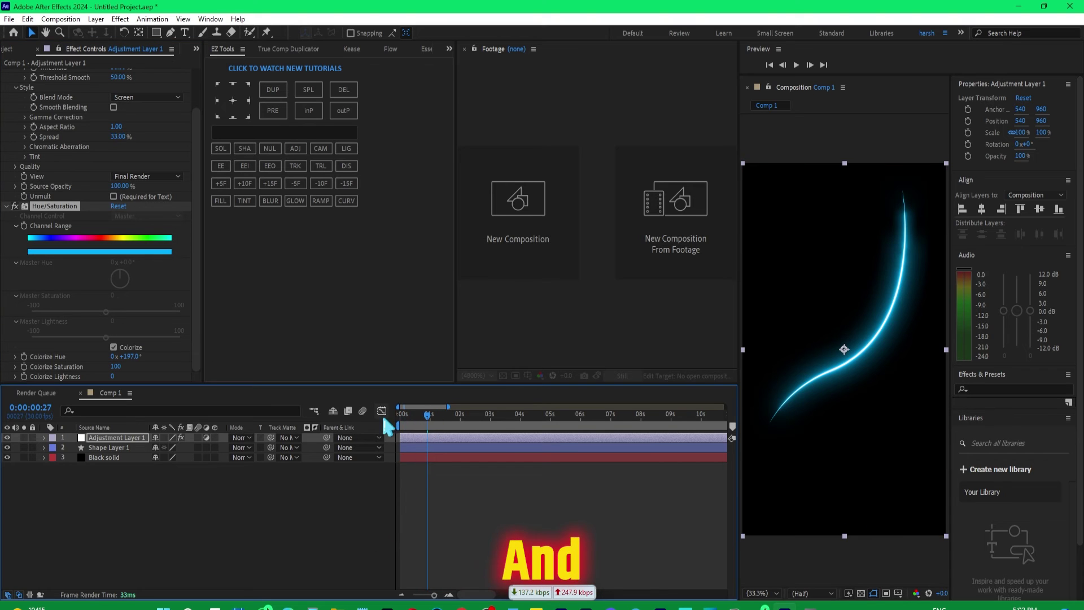
# Step: Preview the draw-on from the first frame, then duplicate Shape Layer 1 as an expanded Shape Layer 2
pyautogui.press('Home')
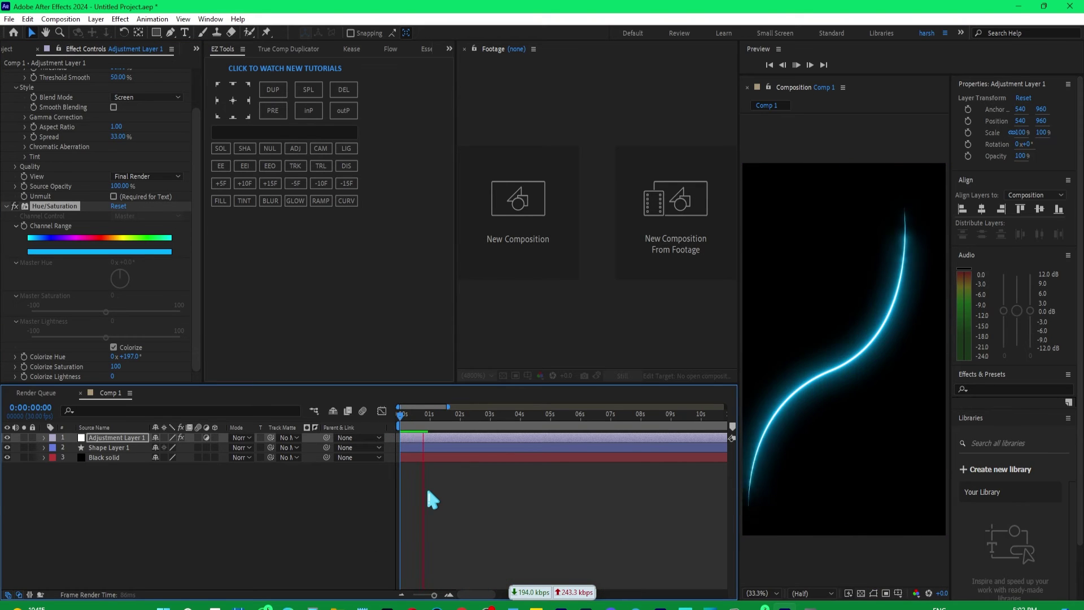
pyautogui.press('space')
pyautogui.press('space')
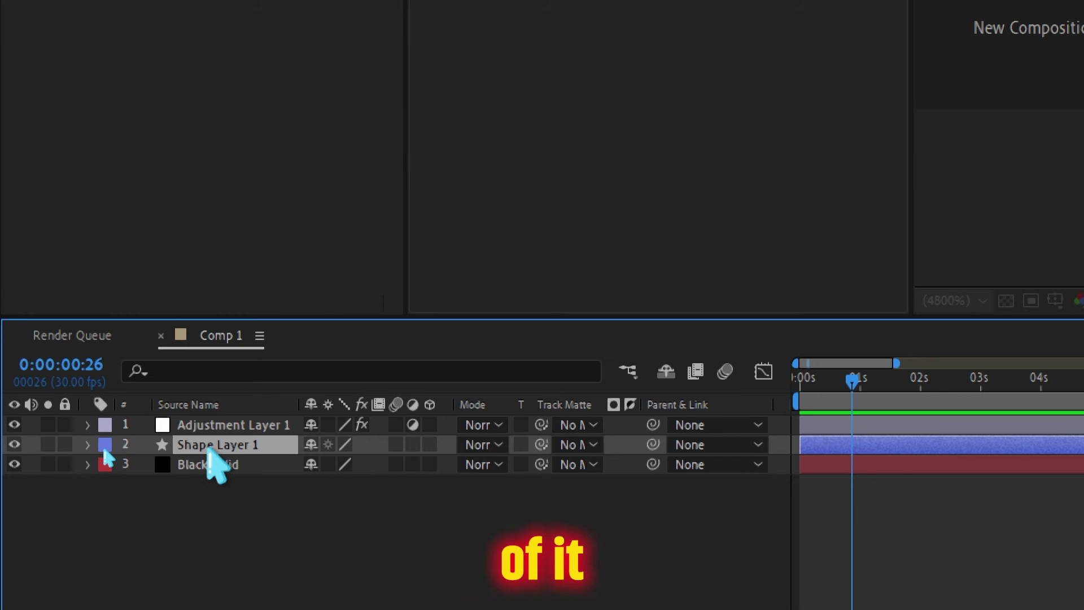
pyautogui.hotkey('ctrl', 'd')
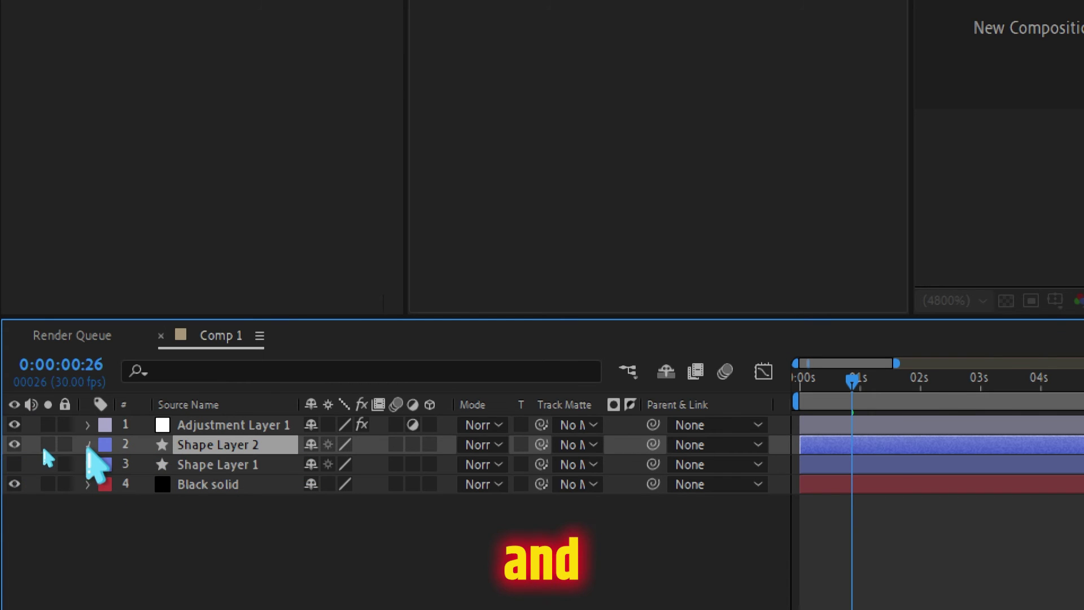
pyautogui.click(87, 445)
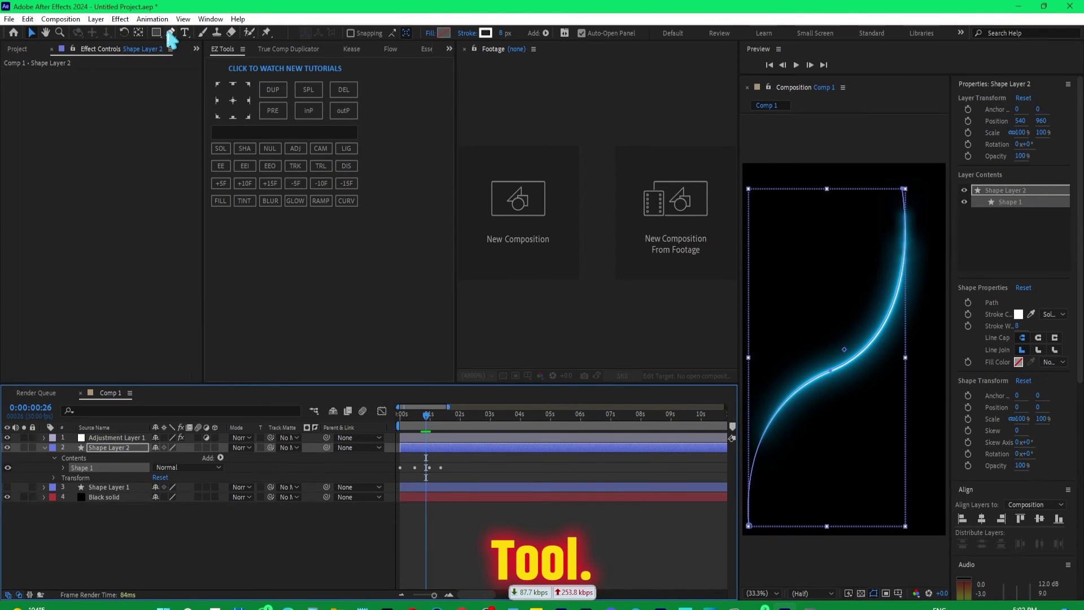
pyautogui.click(170, 32)
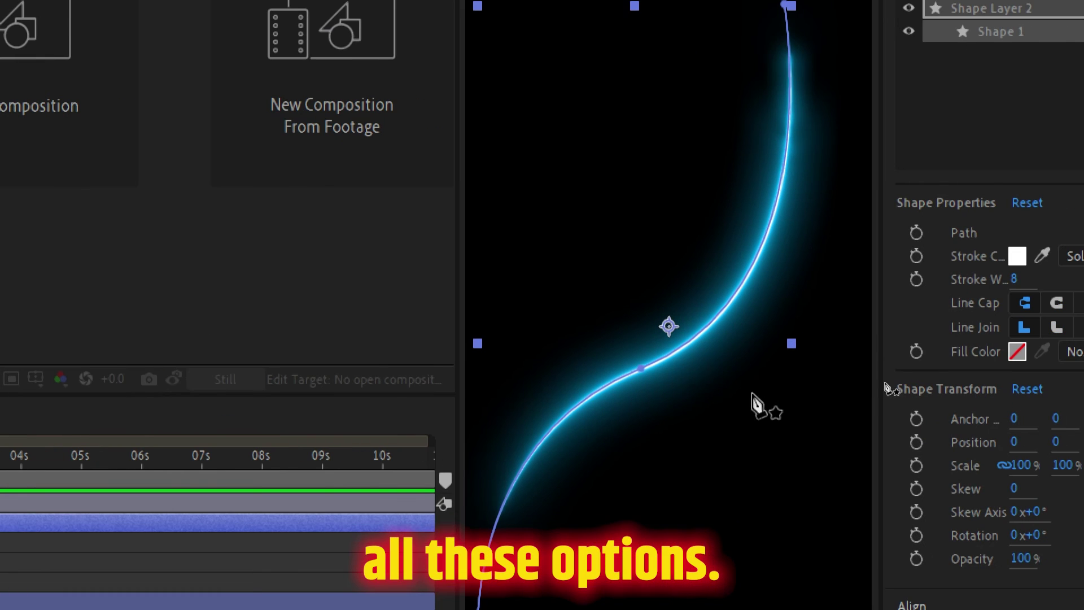
# Step: Make the middle point a corner and add three points forming a zigzag with a curved lower bend
pyautogui.click(642, 370)
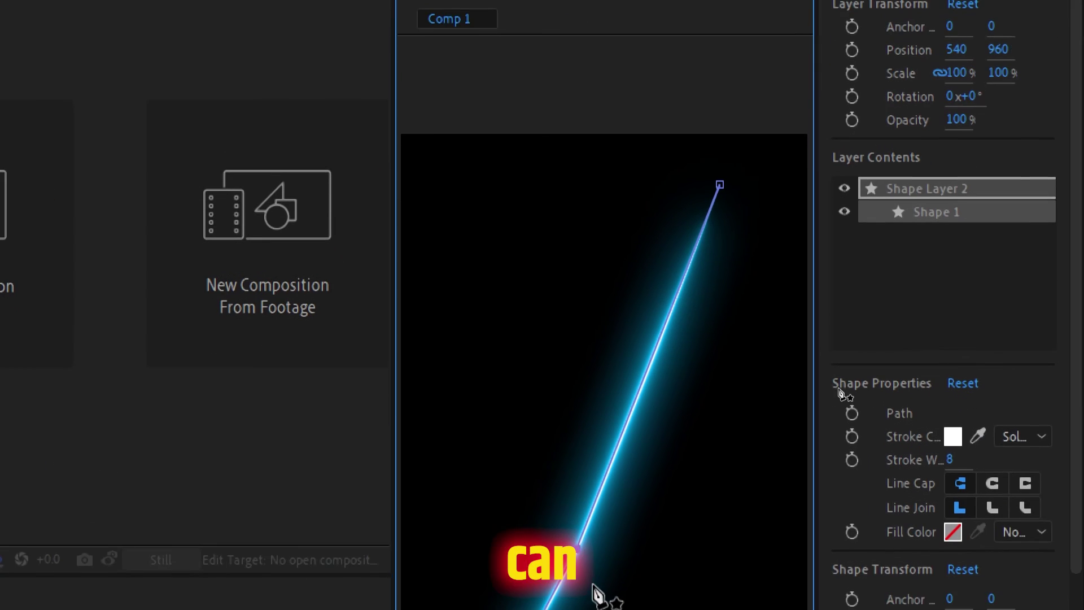
pyautogui.moveTo(574, 493); pyautogui.dragTo(733, 282)
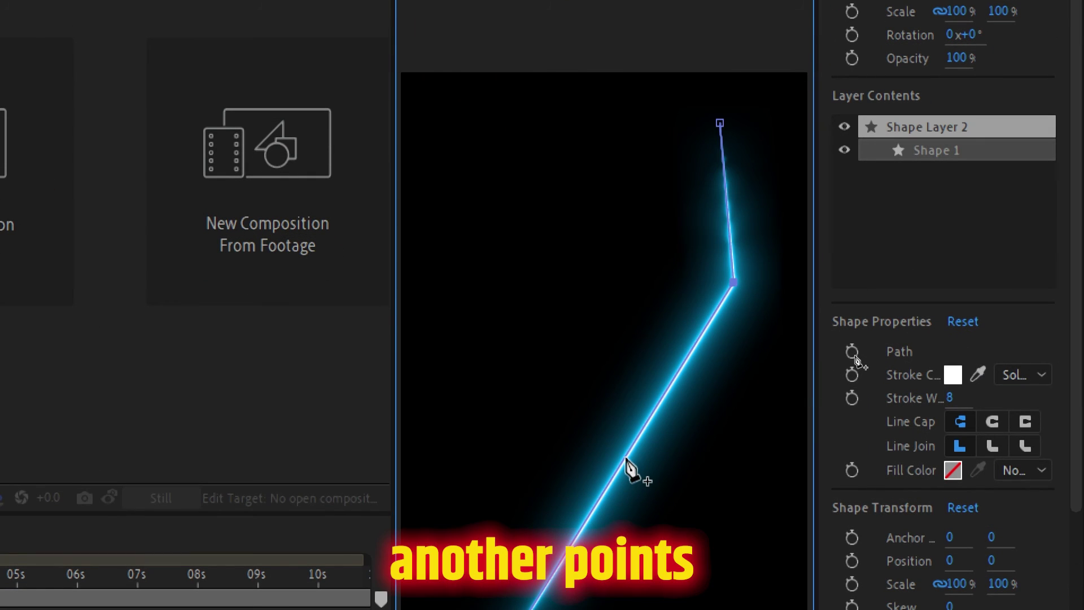
pyautogui.moveTo(627, 460); pyautogui.dragTo(540, 395)
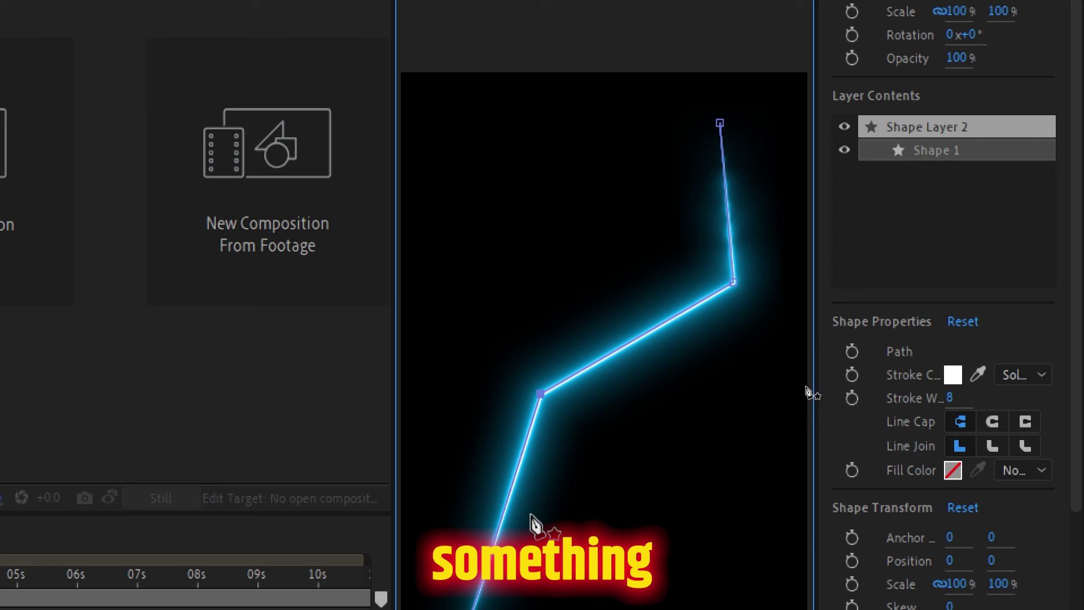
pyautogui.moveTo(504, 510); pyautogui.dragTo(610, 513)
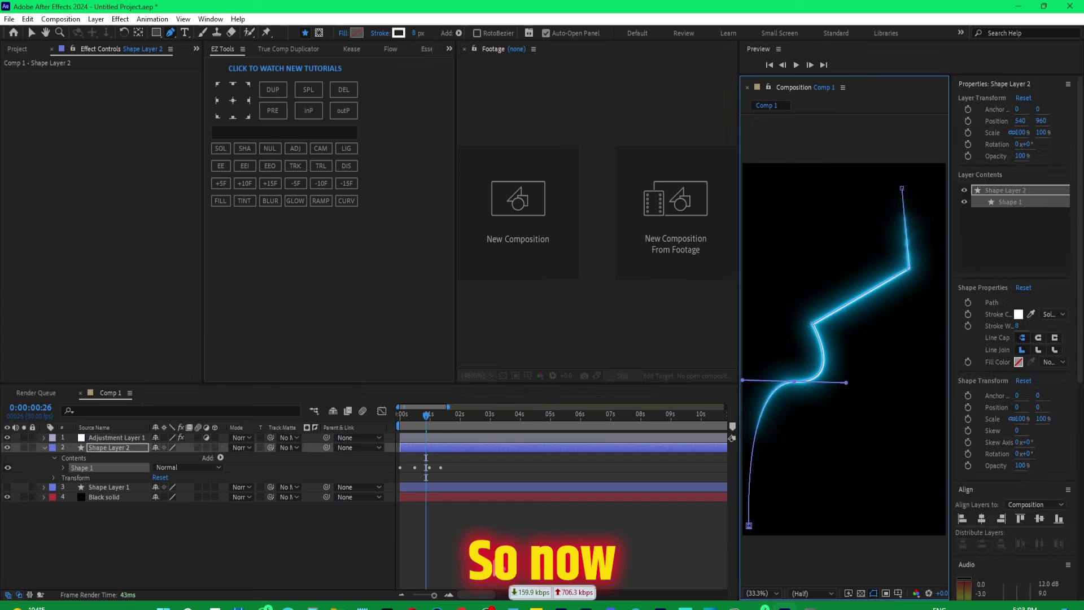
# Step: Widen Shape Layer 2's lower bend into a smoother S-curve, previewing before and after
pyautogui.click(443, 446)
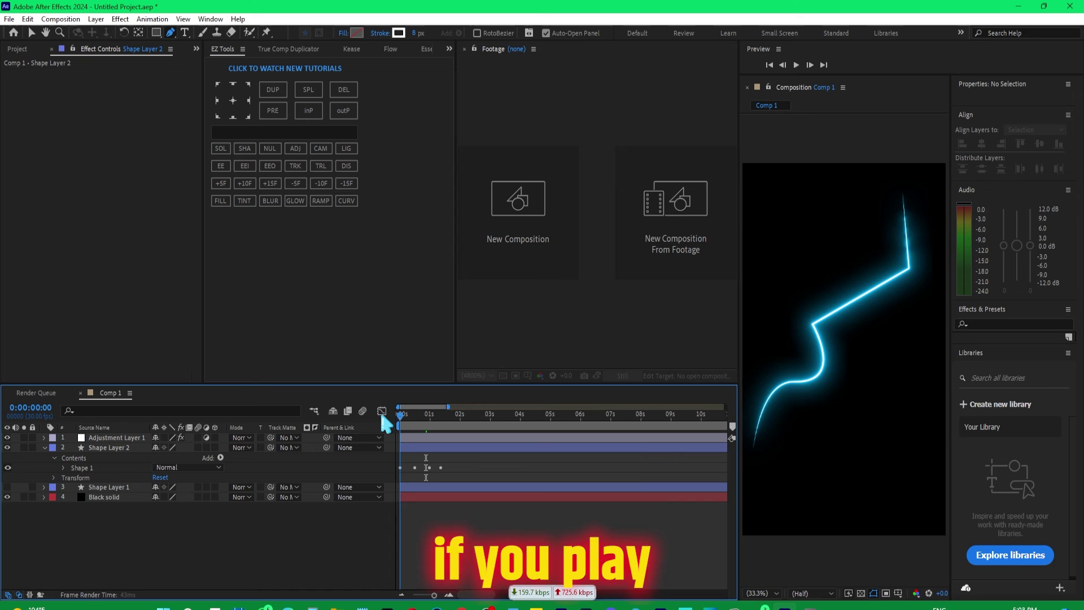
pyautogui.press('space')
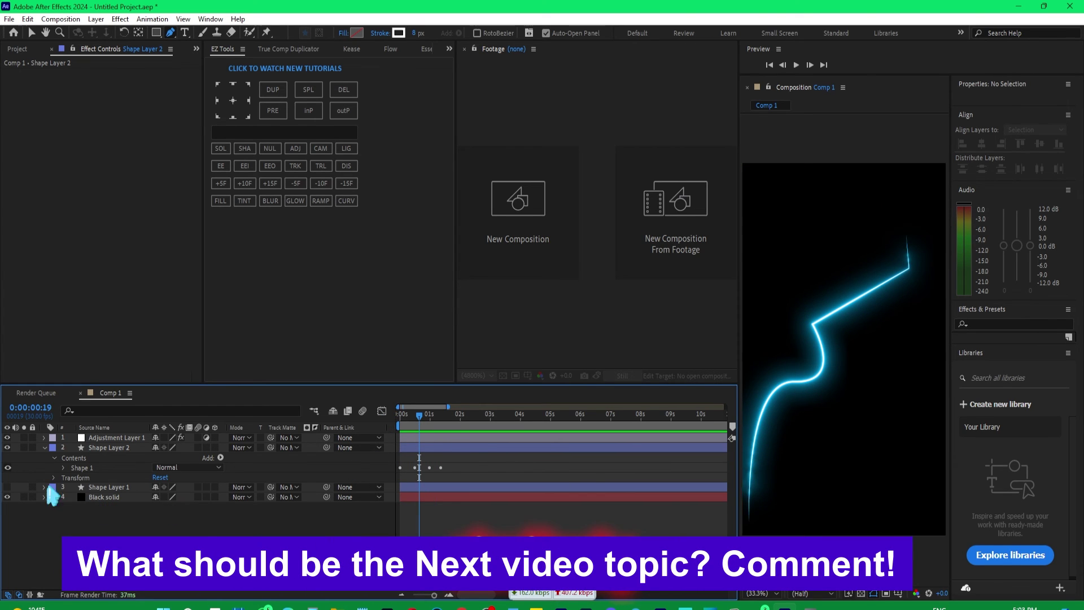
pyautogui.press('space')
pyautogui.click(104, 448)
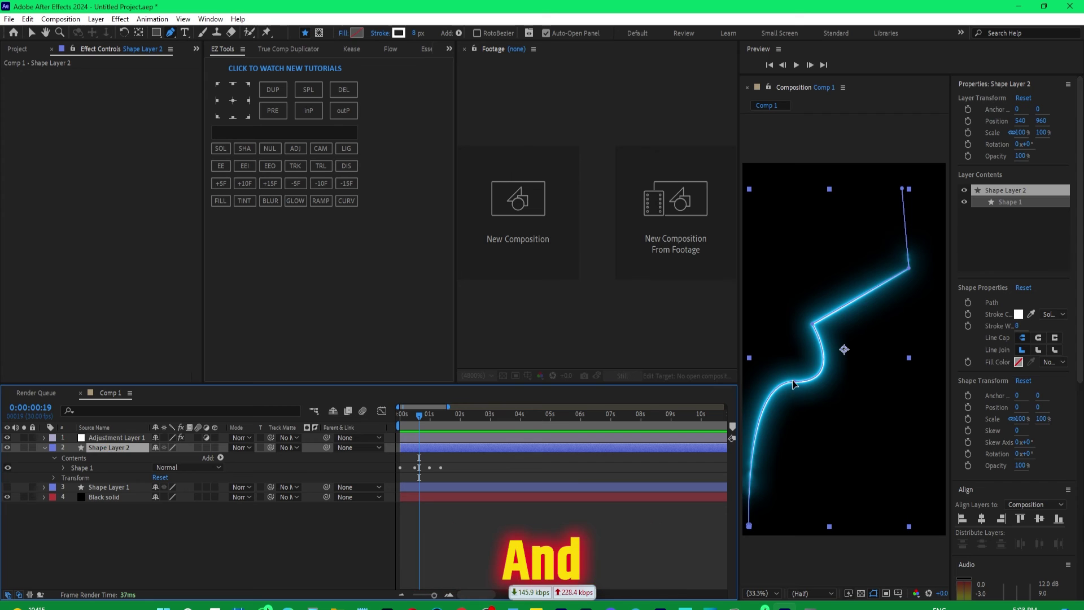
pyautogui.moveTo(795, 381); pyautogui.dragTo(761, 364)
pyautogui.press('space')
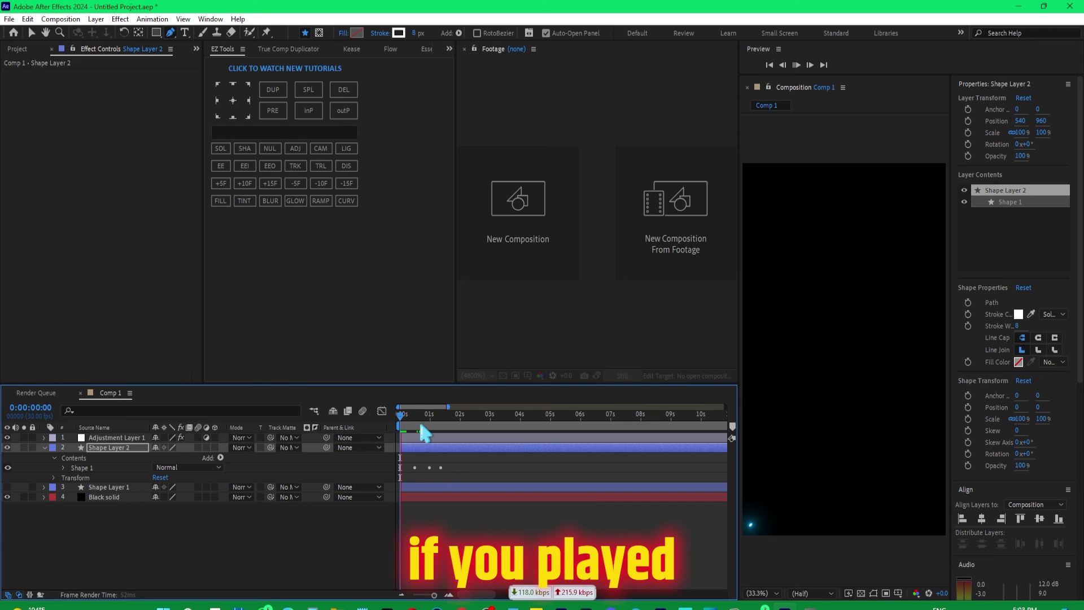
pyautogui.click(427, 430)
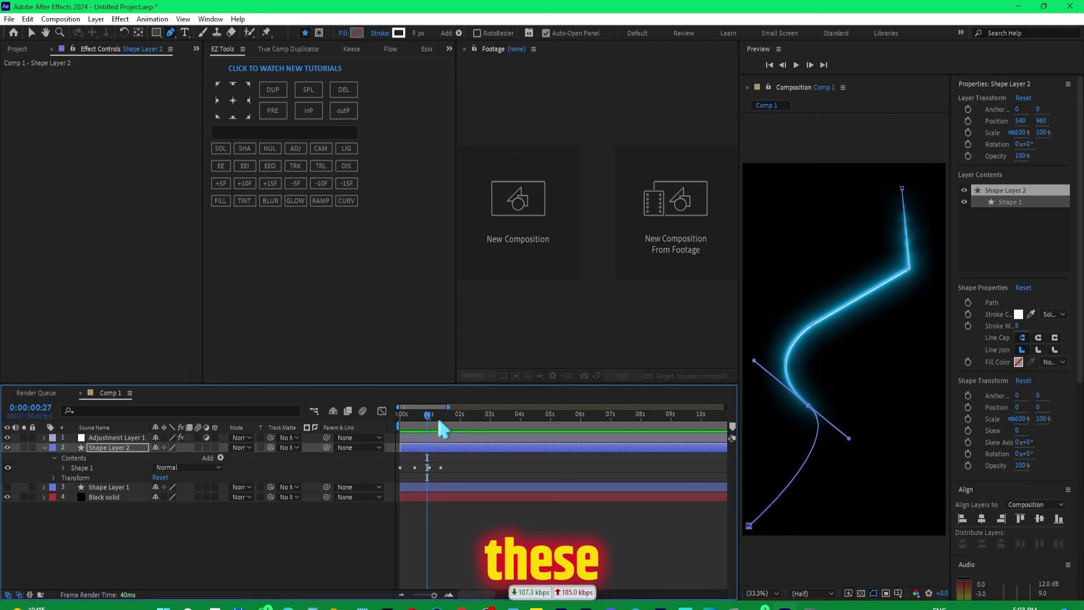